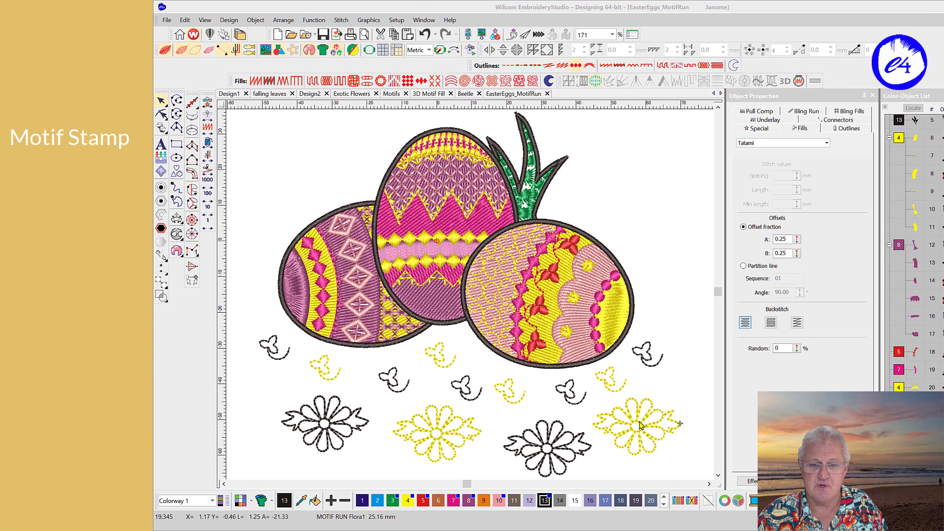
- Inspect the stitch properties of a stamped flower, the pink circle motif run on the front egg, and the green leaf motif column
left_click(487, 425)
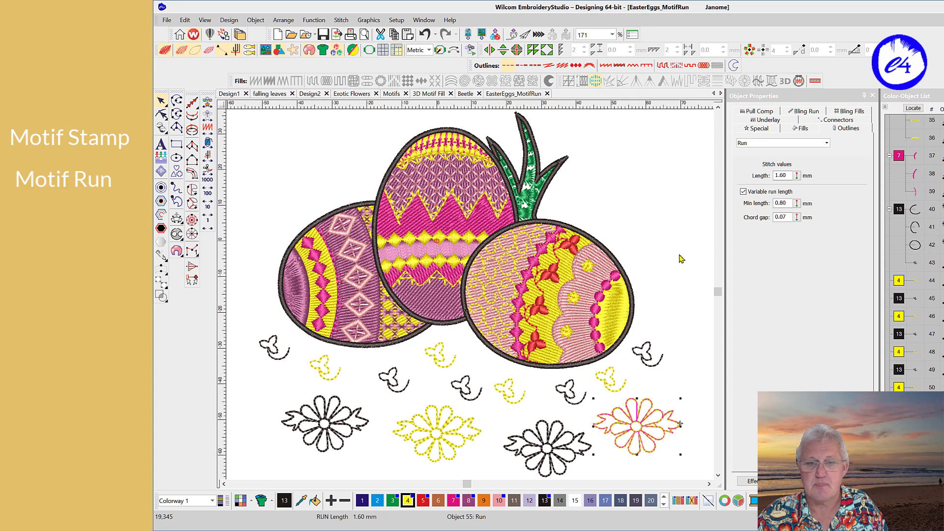
left_click(616, 282)
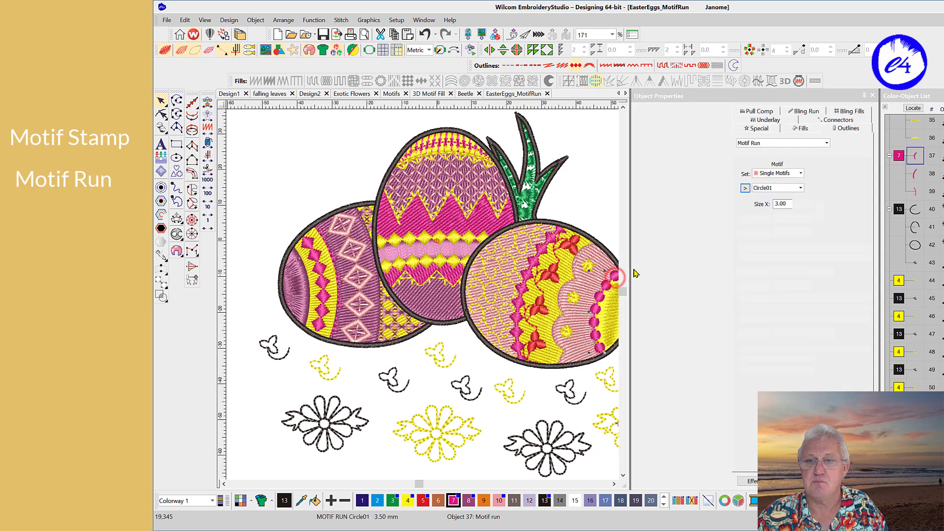
left_click(532, 202)
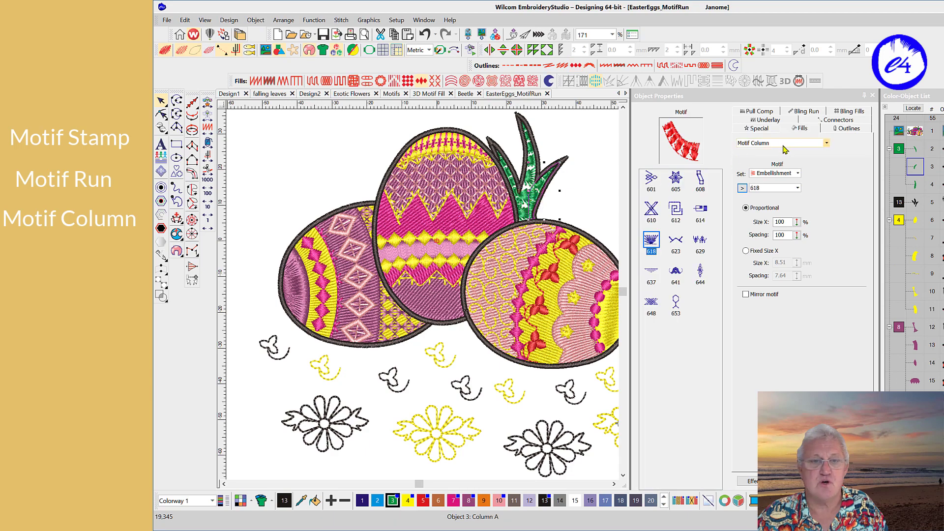
left_click(455, 172)
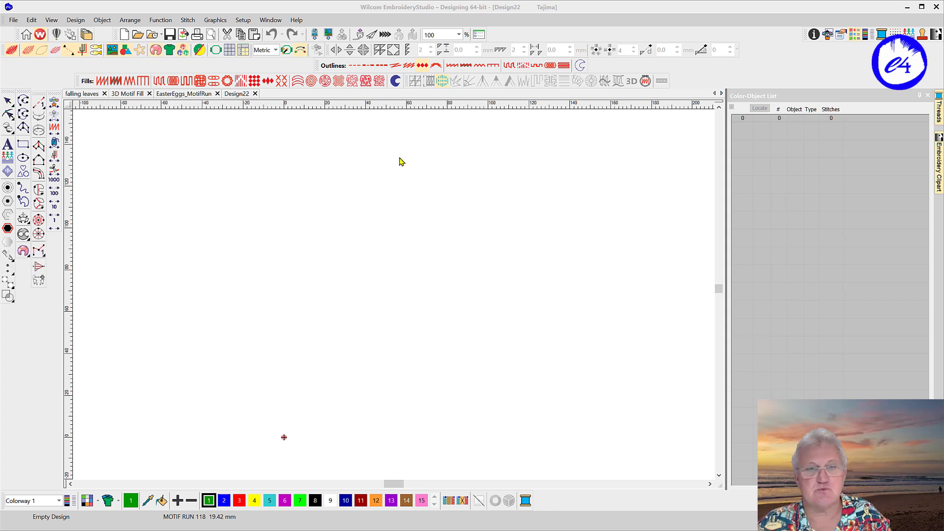
- Float the outline stitch types toolbar over the empty Design22 and display the Motif Run properties and digitizing tools
left_click_drag(316, 66, 300, 101)
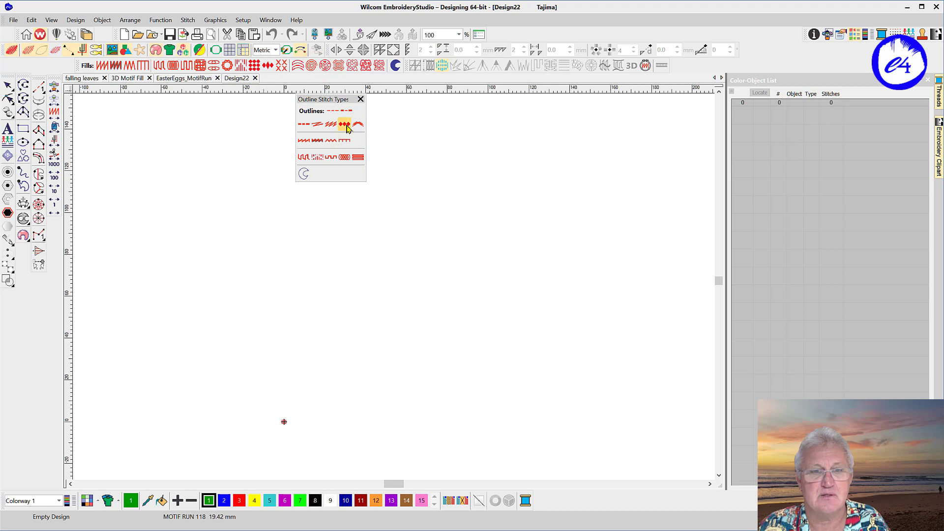
right_click(347, 127)
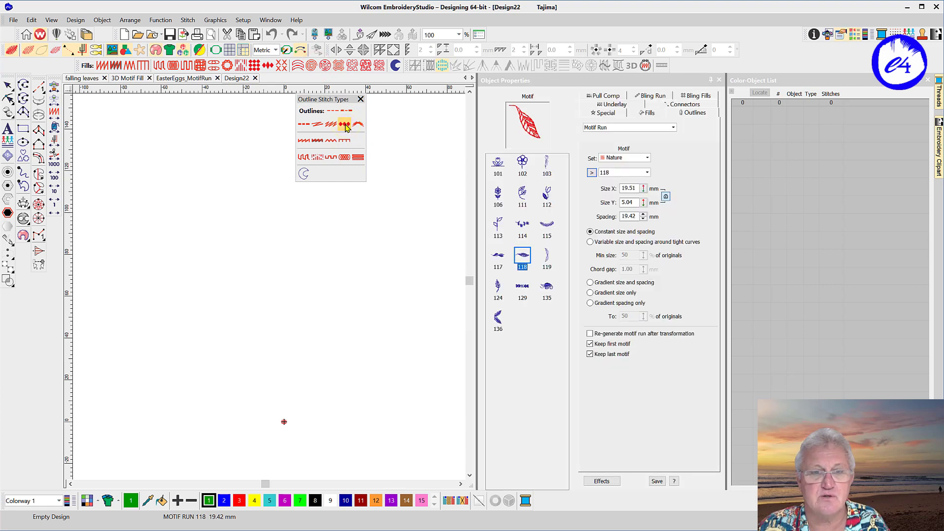
left_click(43, 94)
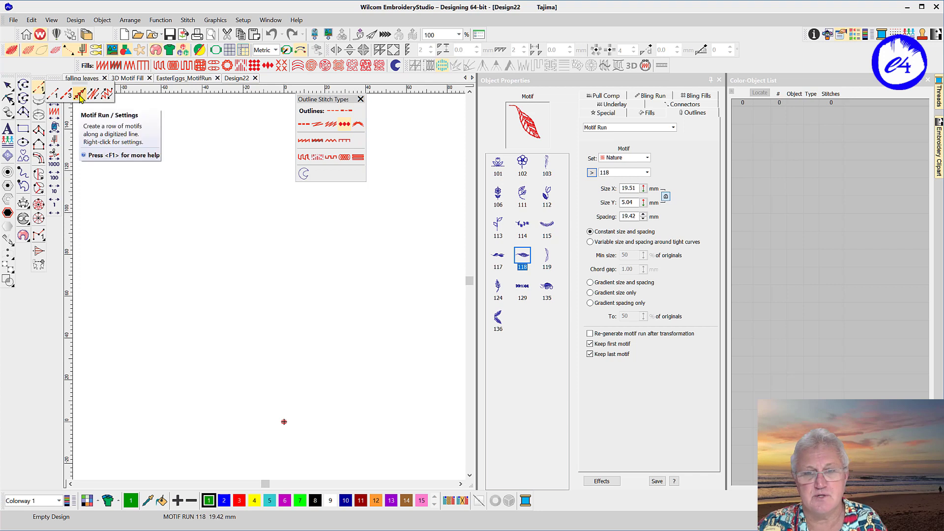
- Choose the Nature motif set for Motif Run and pick leaf motif 118 with the motif previews shown
left_click(647, 159)
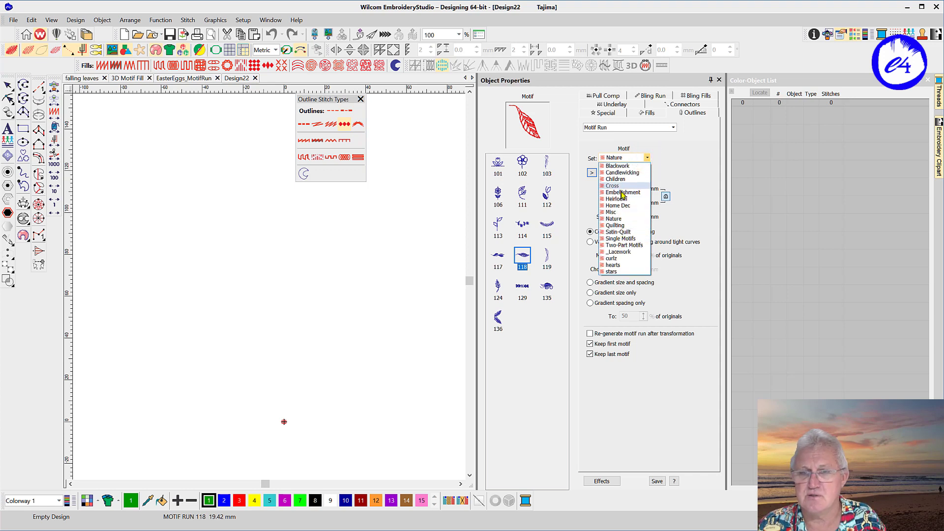
left_click(615, 219)
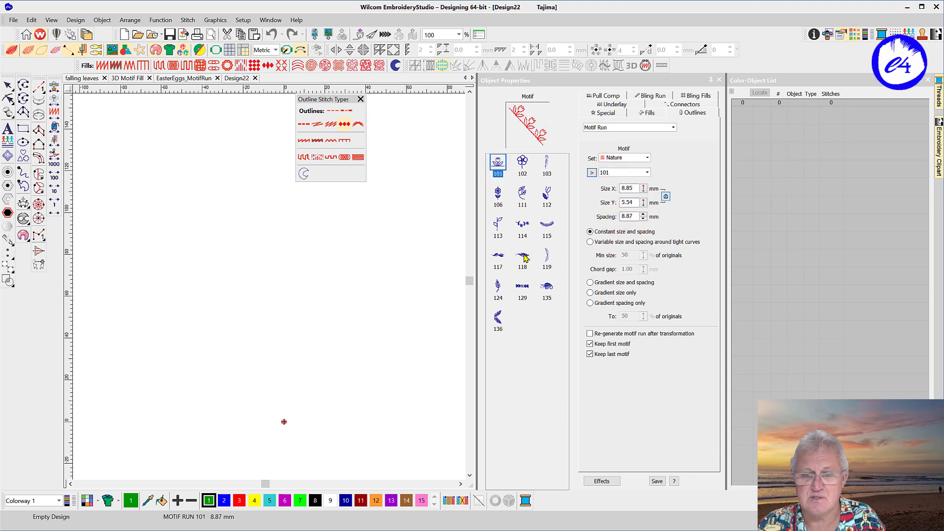
left_click(592, 173)
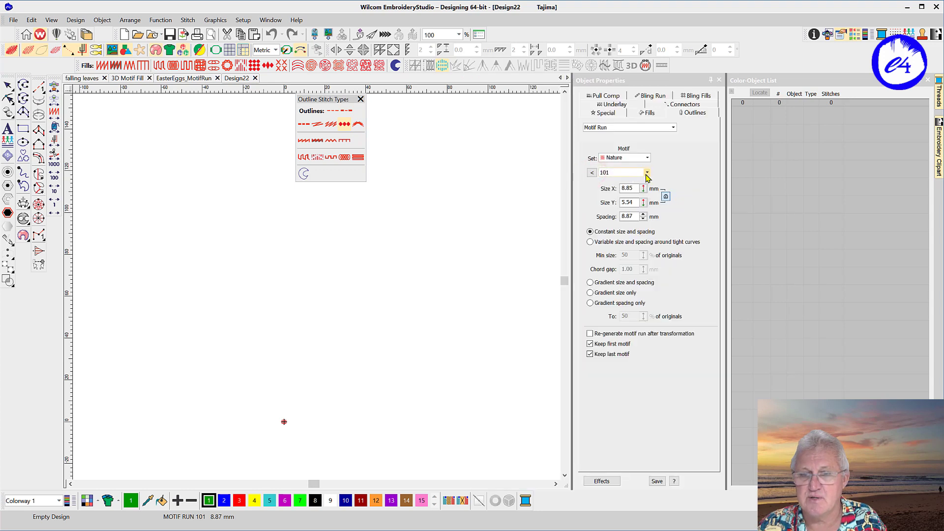
left_click(647, 173)
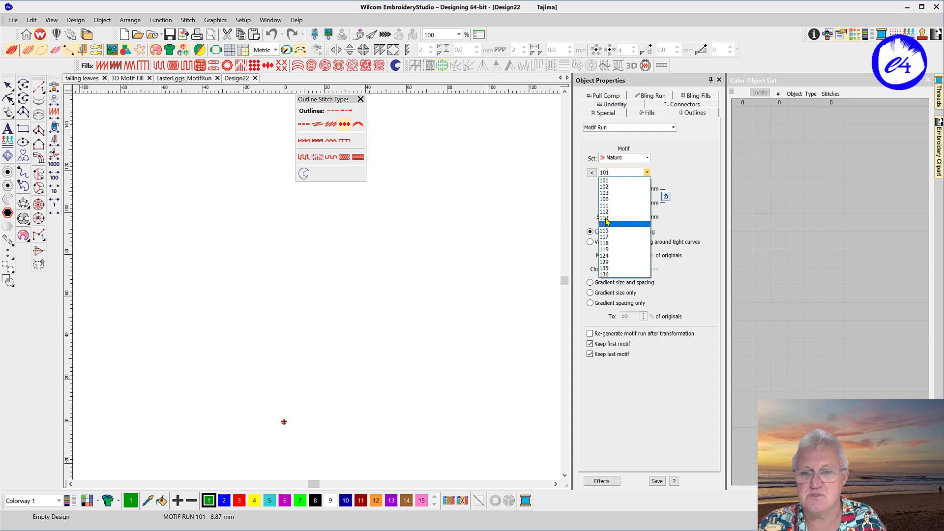
left_click(592, 173)
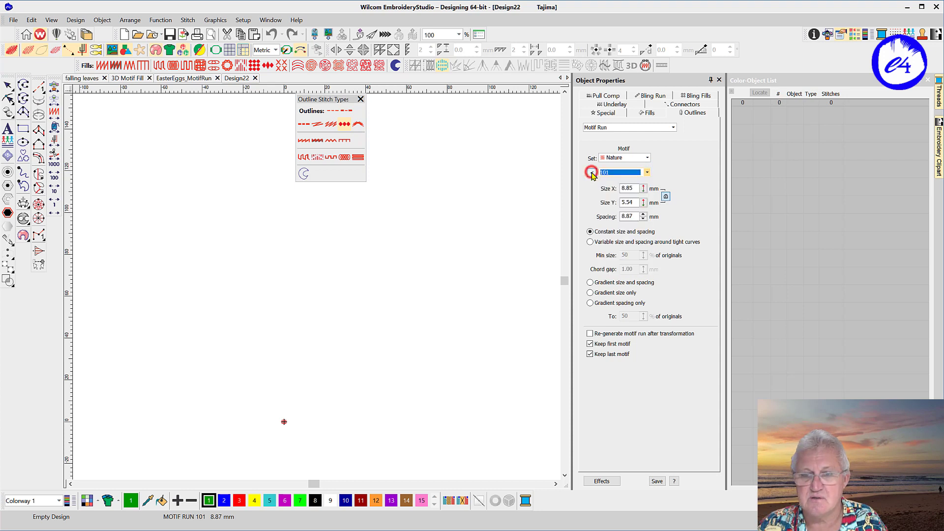
left_click(590, 174)
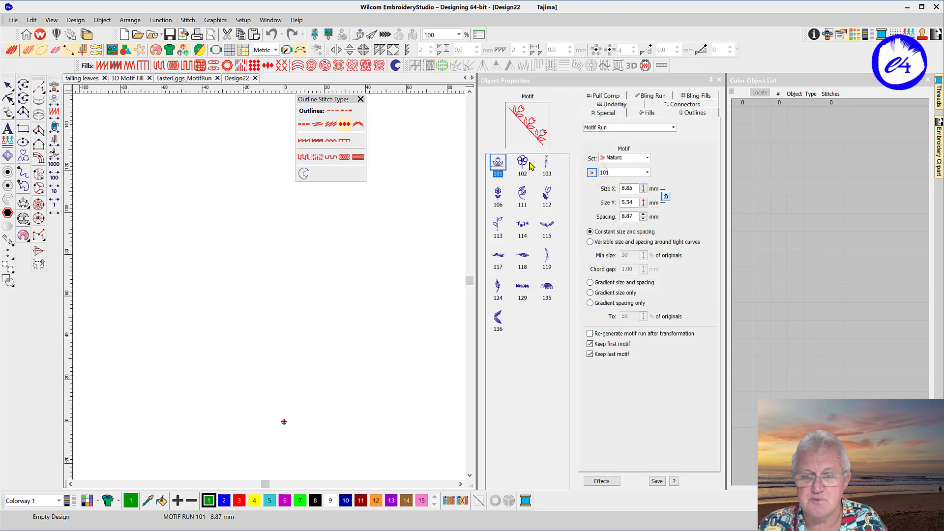
left_click(645, 172)
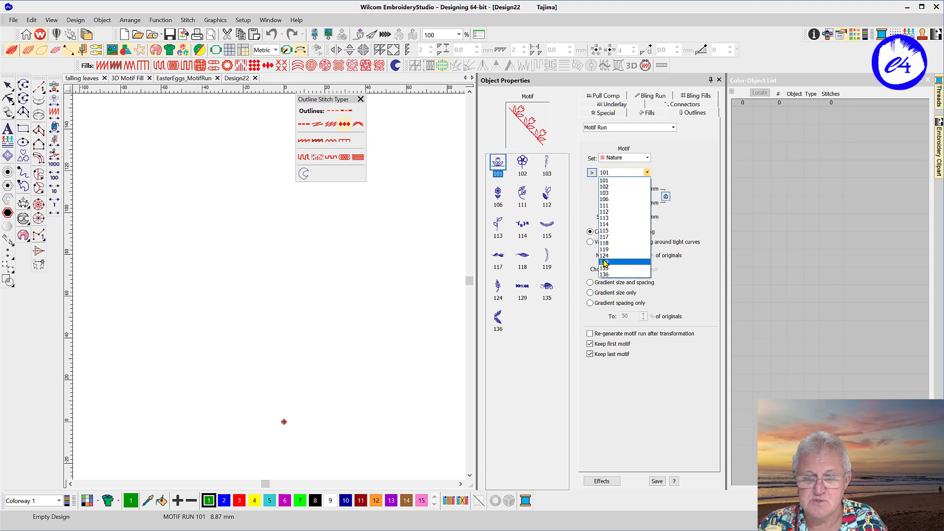
left_click(524, 259)
left_click(523, 256)
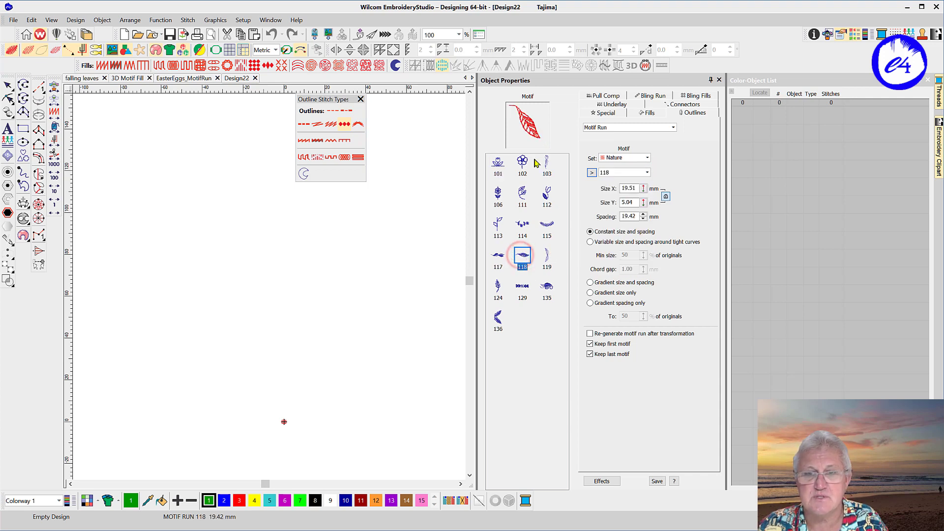
- Stamp four separate unrotated leaf motifs at their default size in a descending diagonal row across the upper design area
left_click(39, 253)
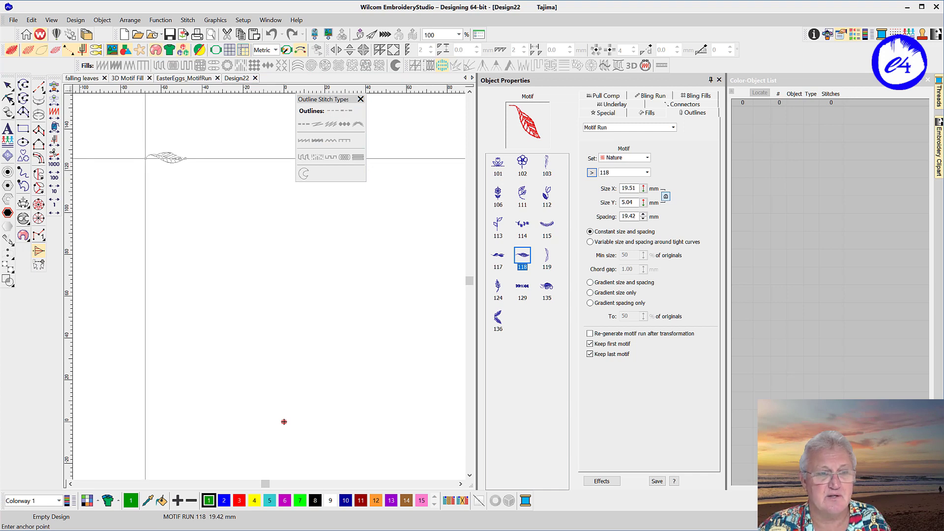
left_click(145, 158)
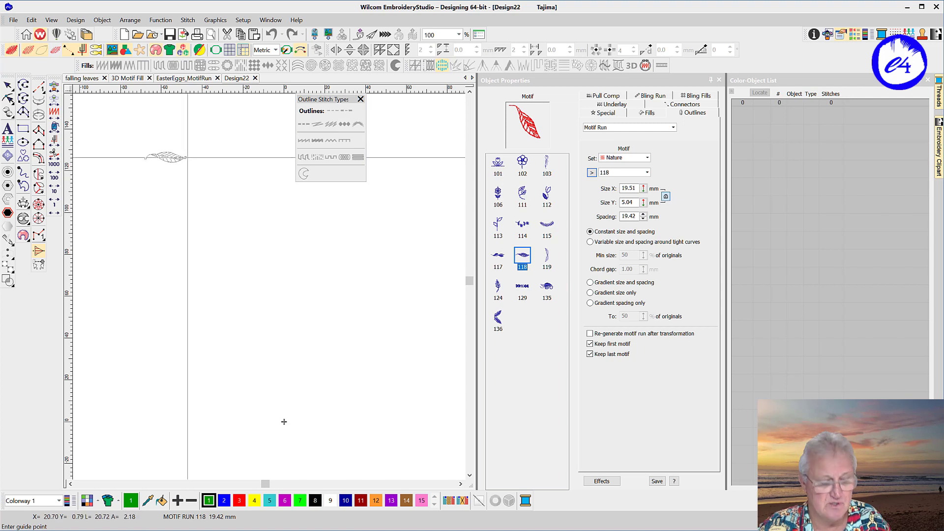
left_click(186, 156)
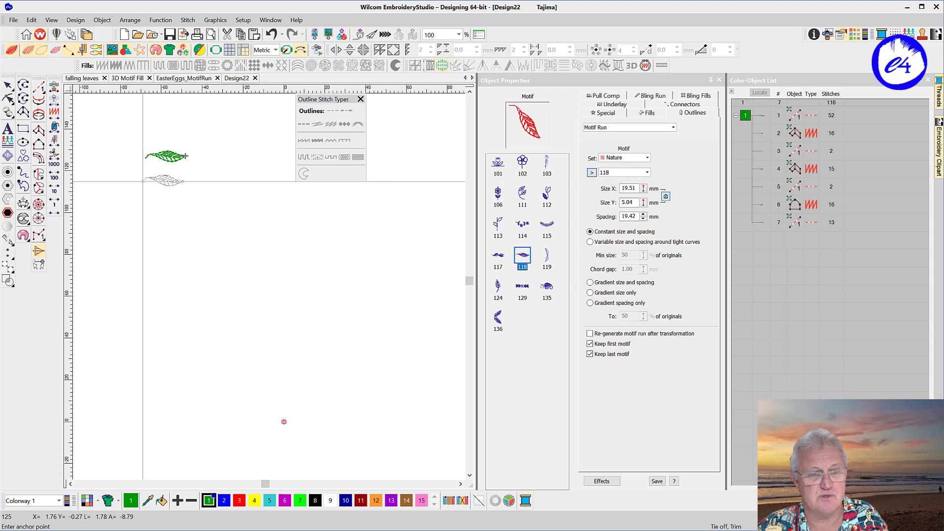
key("space")
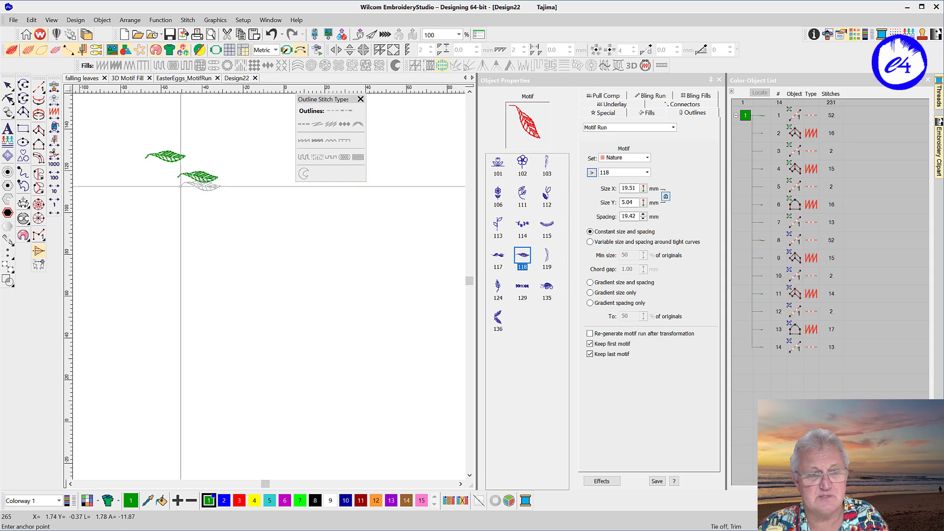
key("Return")
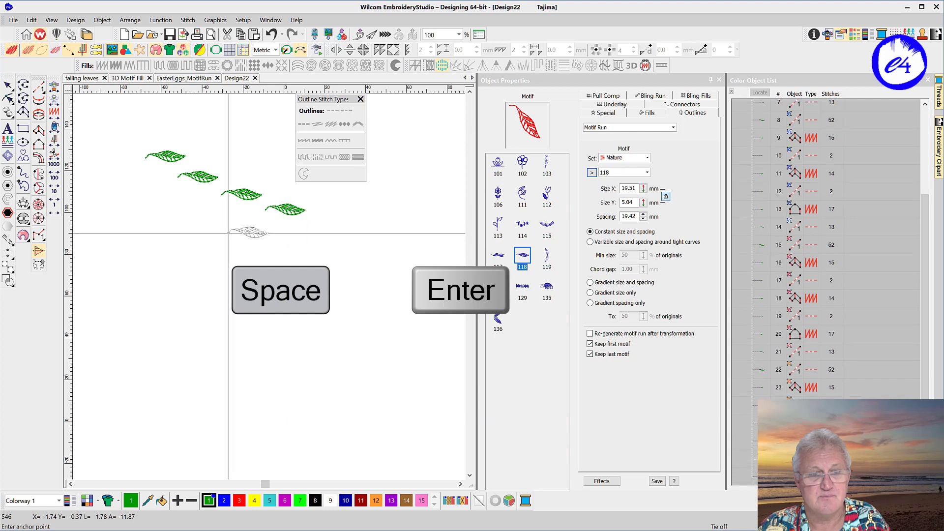
left_click(305, 210)
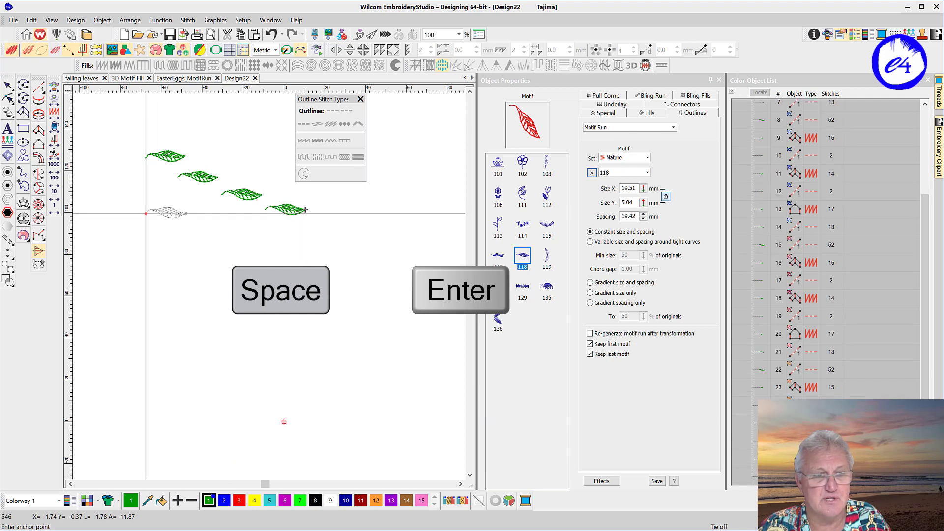
- Stamp two enlarged leaves beneath the row, scaled freely to about 48 mm and 51 mm, the first angled downward
left_click(146, 214)
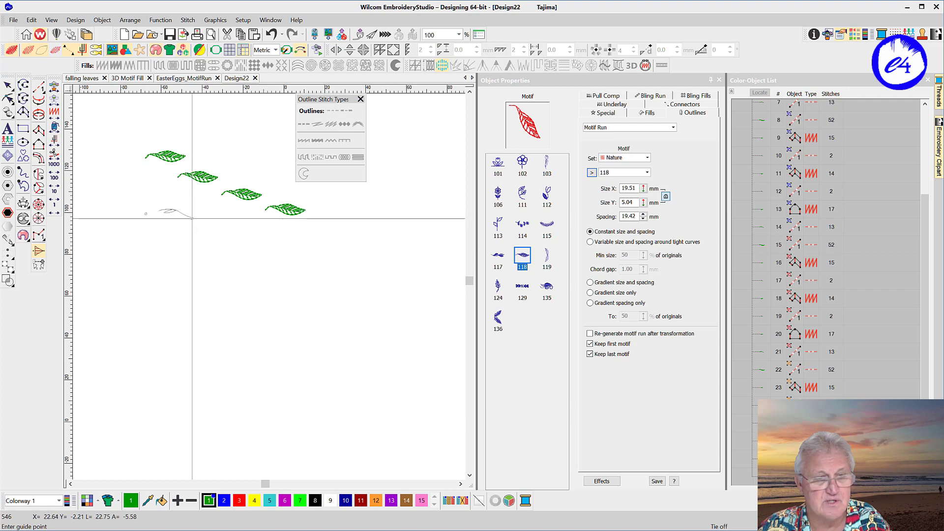
key("shift")
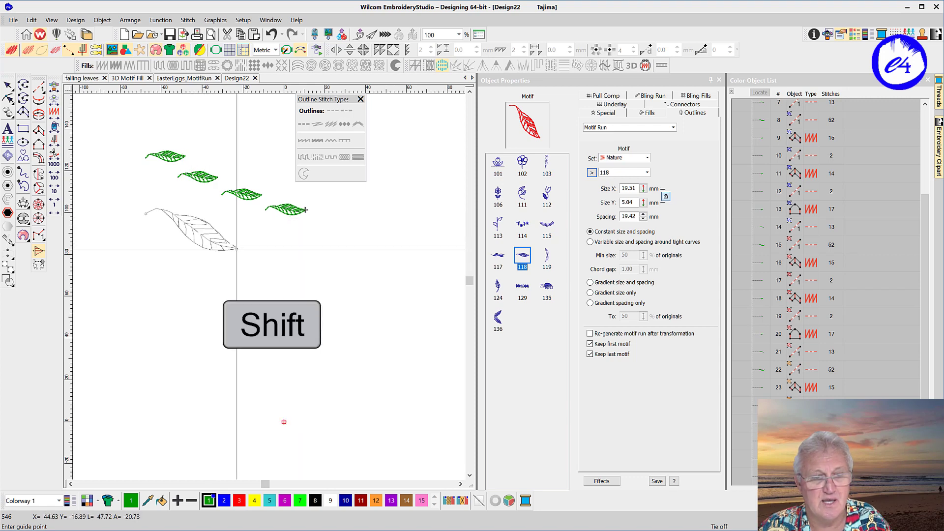
left_click(237, 250)
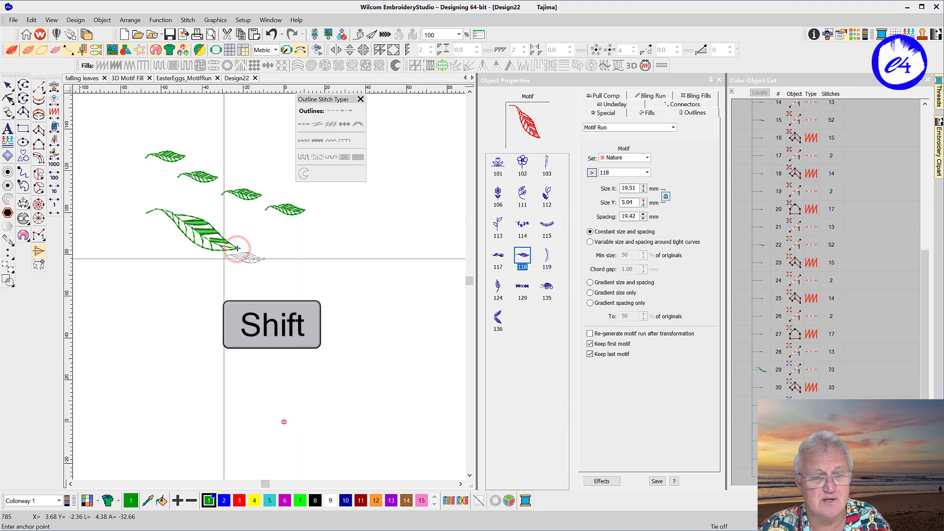
left_click(268, 239)
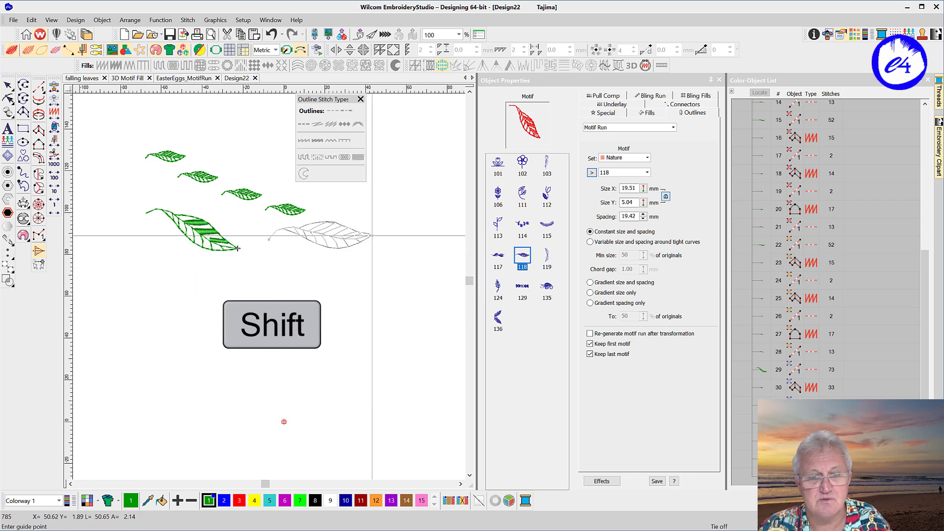
left_click(372, 236)
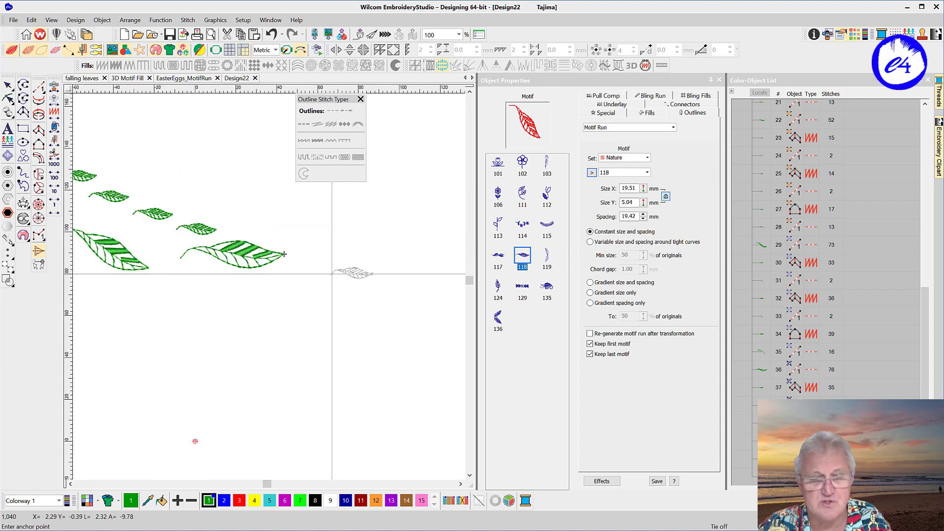
key("shift")
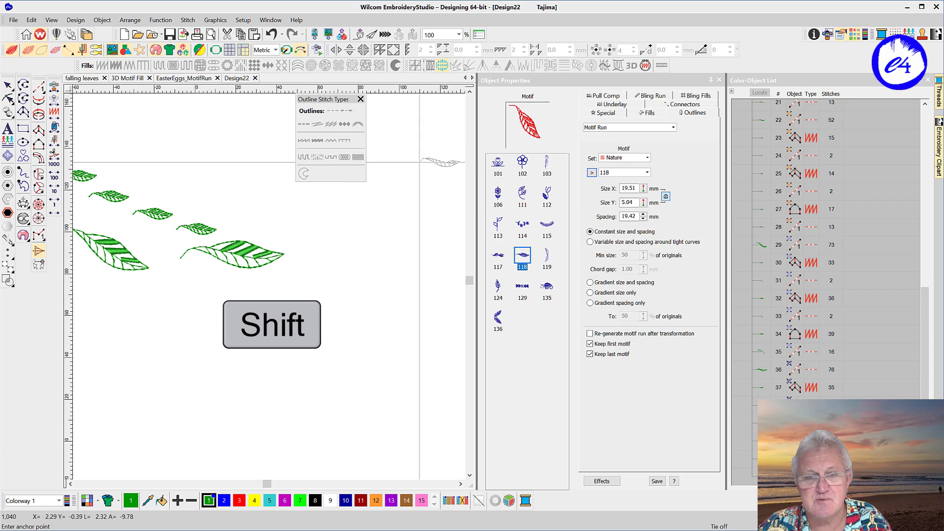
- Set the motif's Size X to 35 mm with proportional height and stamp one downward-angled leaf below the second enlarged leaf
double_click(639, 189)
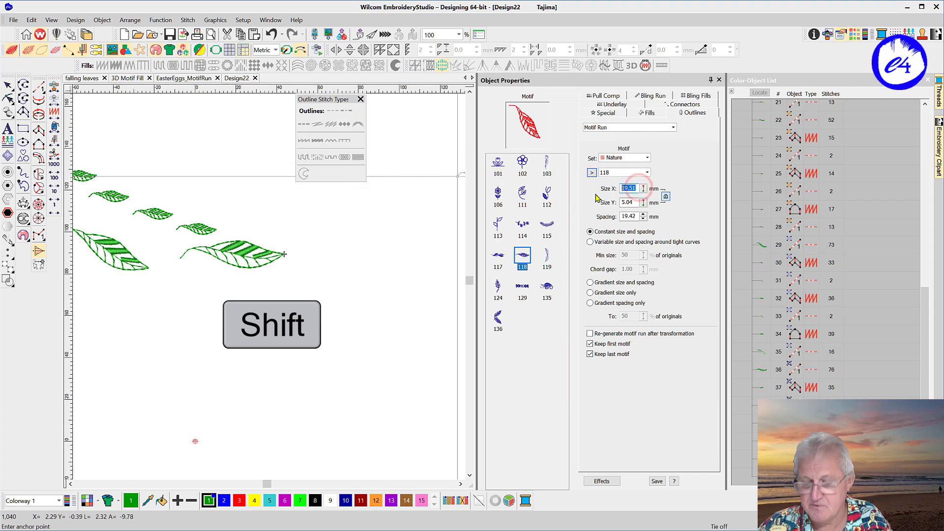
type("35")
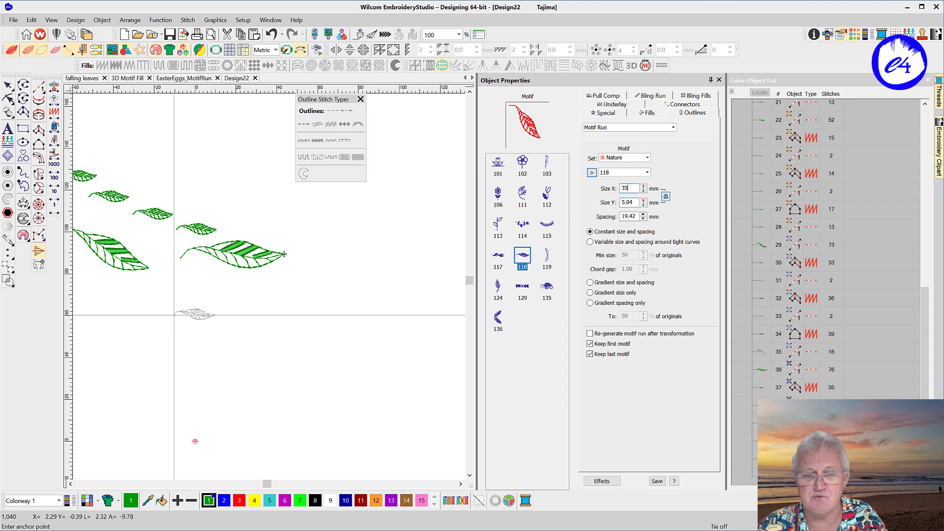
left_click(173, 311)
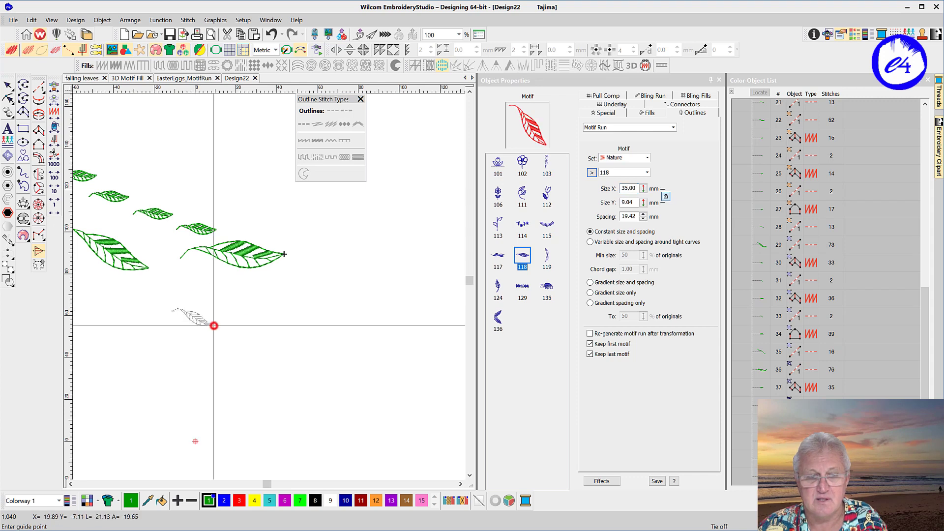
left_click(214, 326)
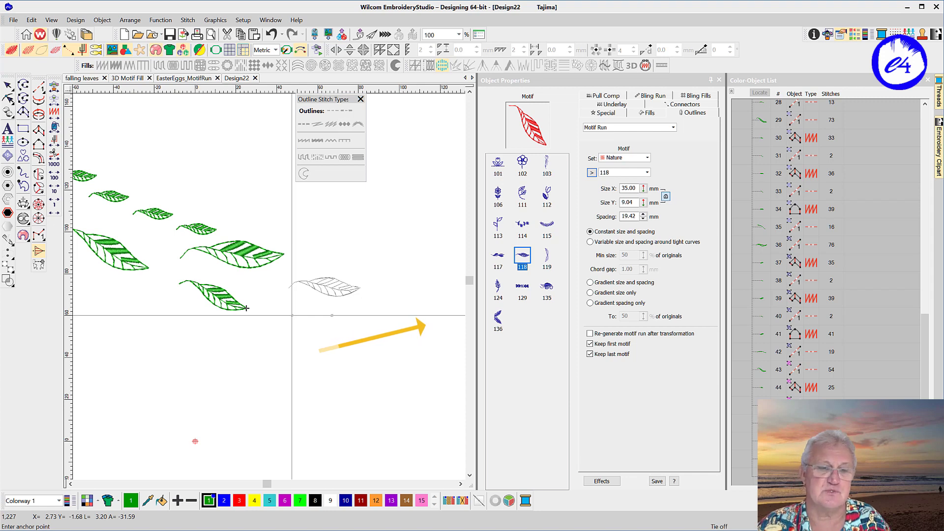
- Stamp two scaled-up leaves one above the other beside the existing leaves, about 70 mm and 65 mm long
left_click(302, 318)
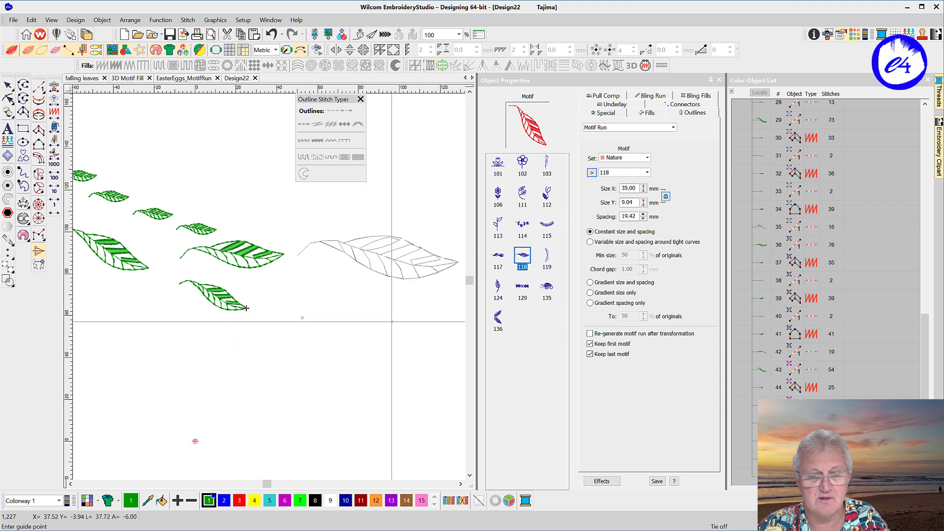
left_click(382, 319)
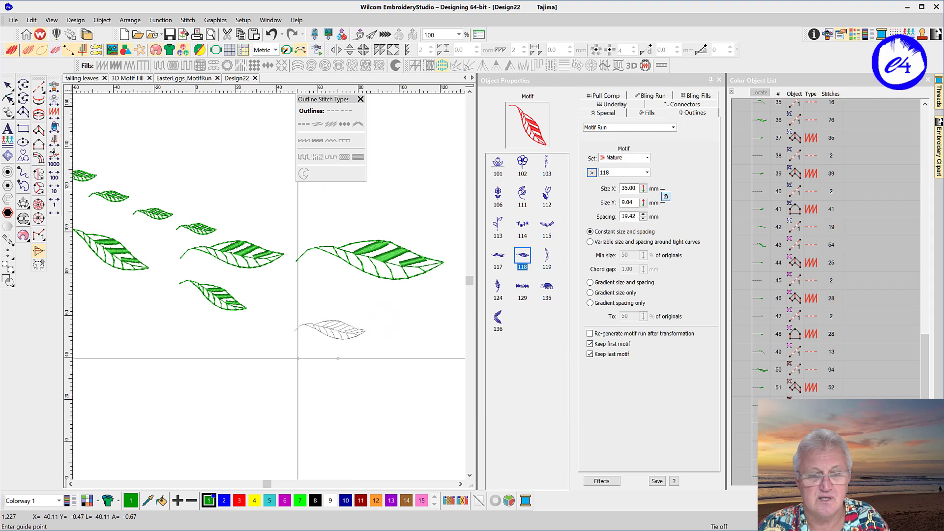
left_click(292, 351)
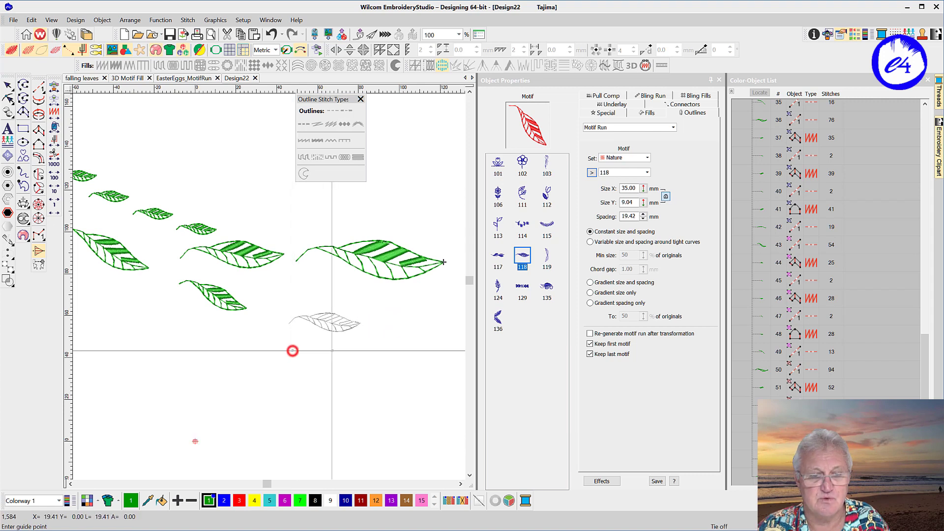
left_click(365, 359)
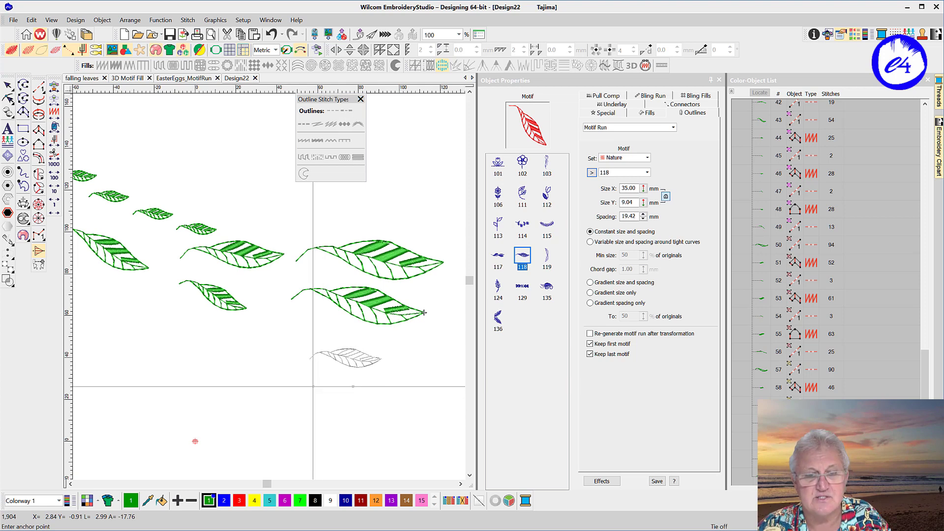
- Stamp two enlarged copies of Nature motif 111 beneath the existing leaves, the first about 39 mm long and the second smaller
key("Escape")
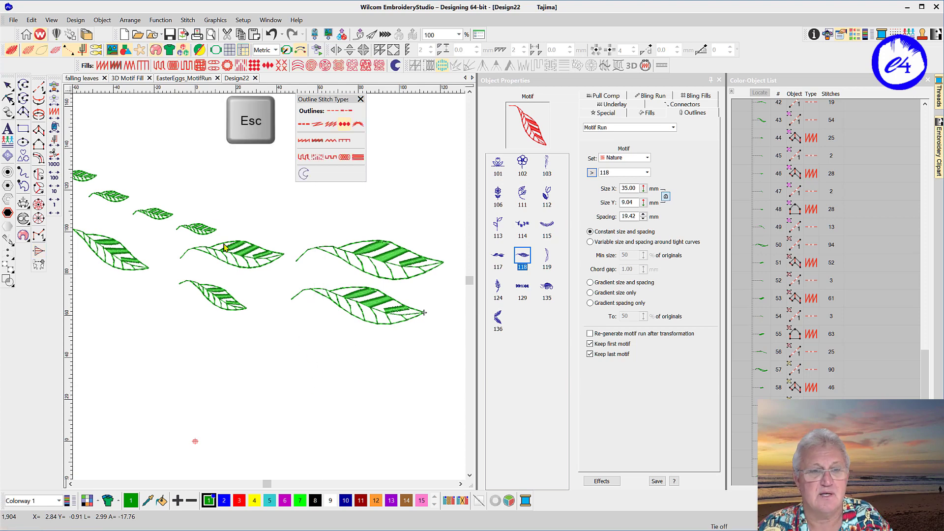
scroll(269, 291, "down", 2)
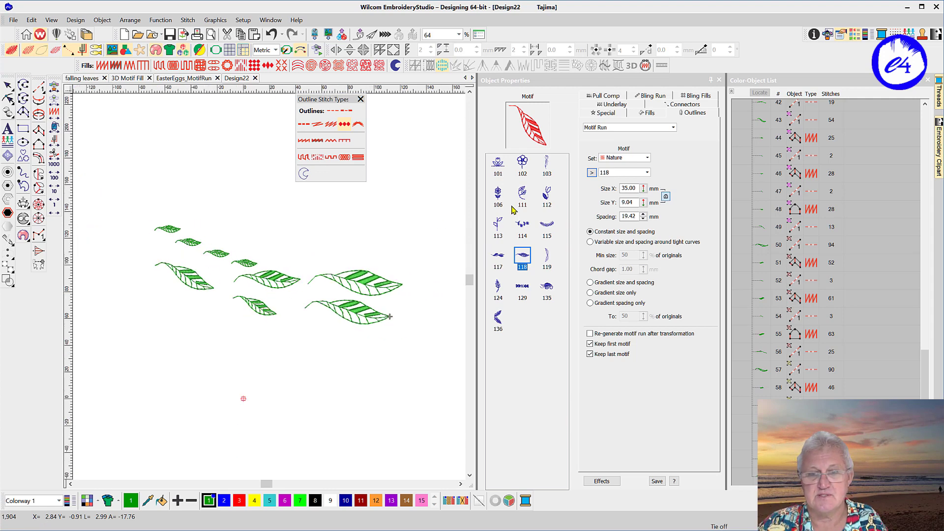
left_click(523, 197)
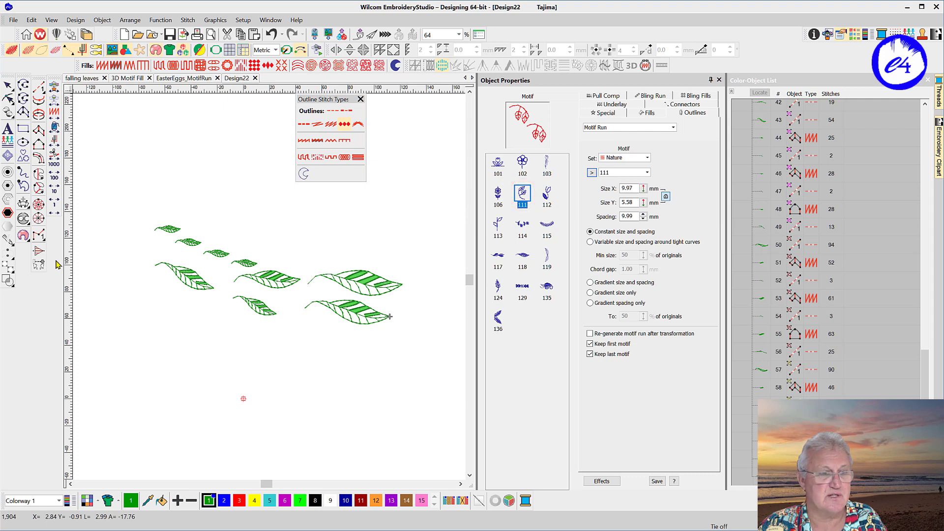
left_click(39, 253)
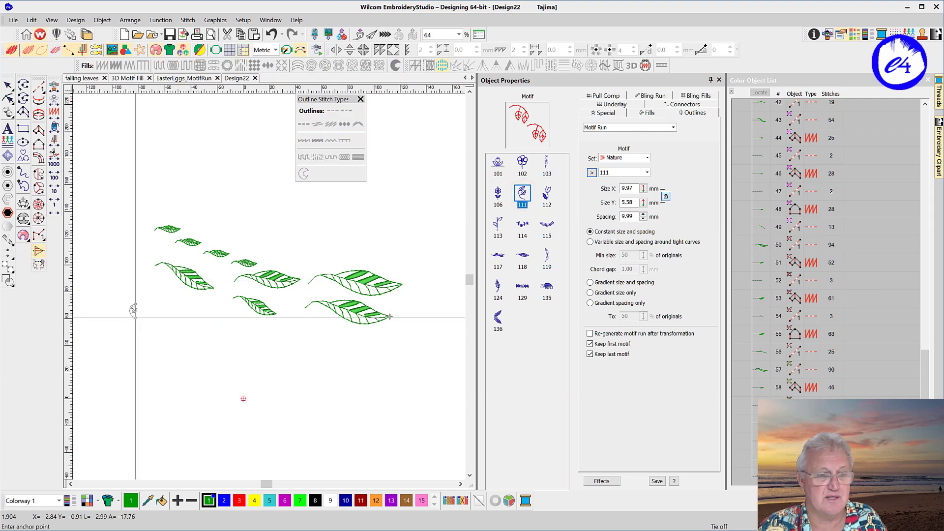
left_click(135, 317)
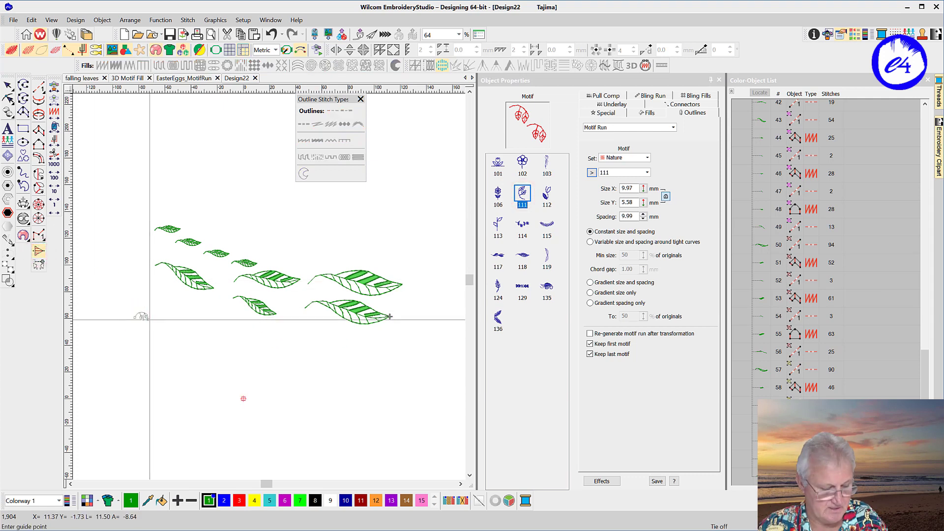
left_click(186, 313)
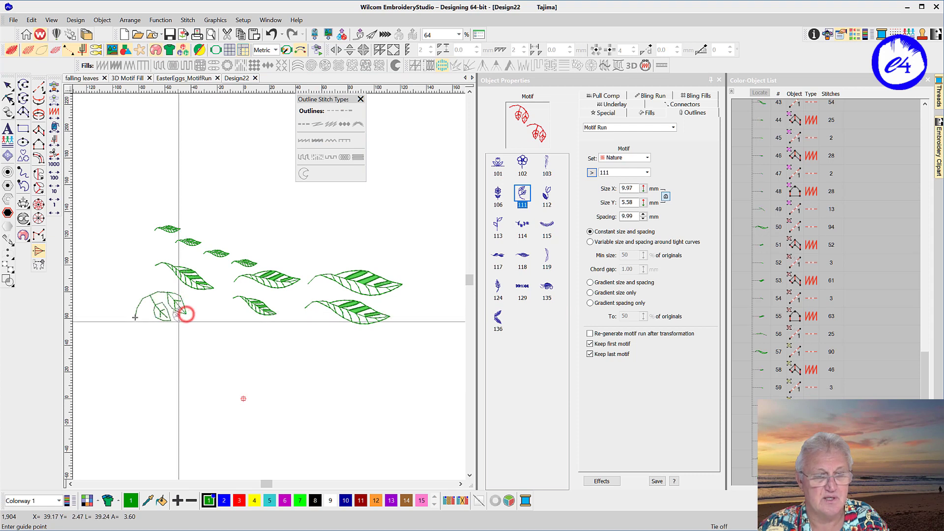
left_click(215, 339)
left_click(250, 328)
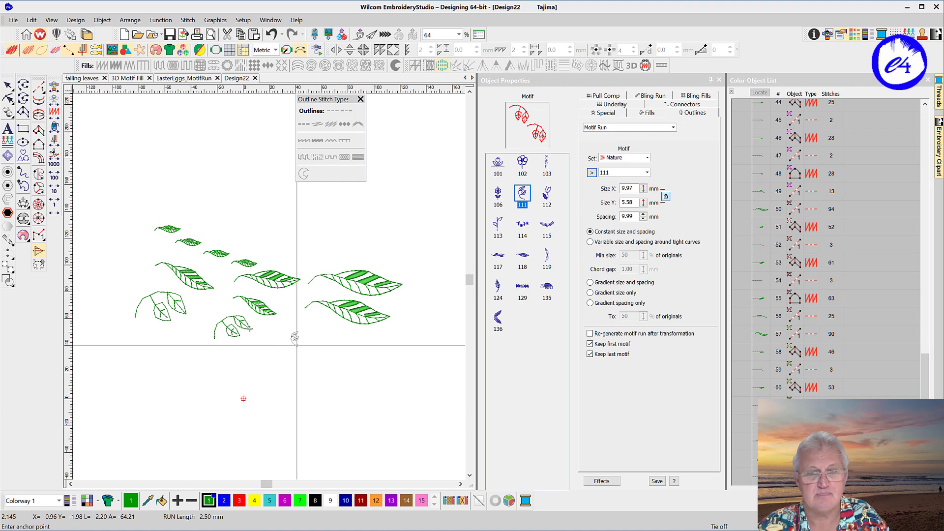
key("Escape")
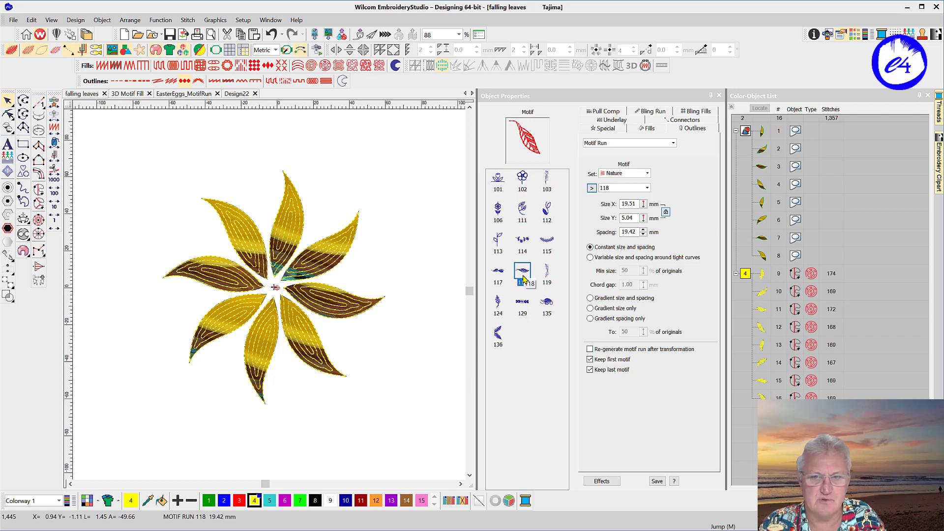
- In the falling leaves design, stamp two small motif 118 leaves among the lower petal tips, one pointing nearly straight down and one diagonally
left_click(38, 267)
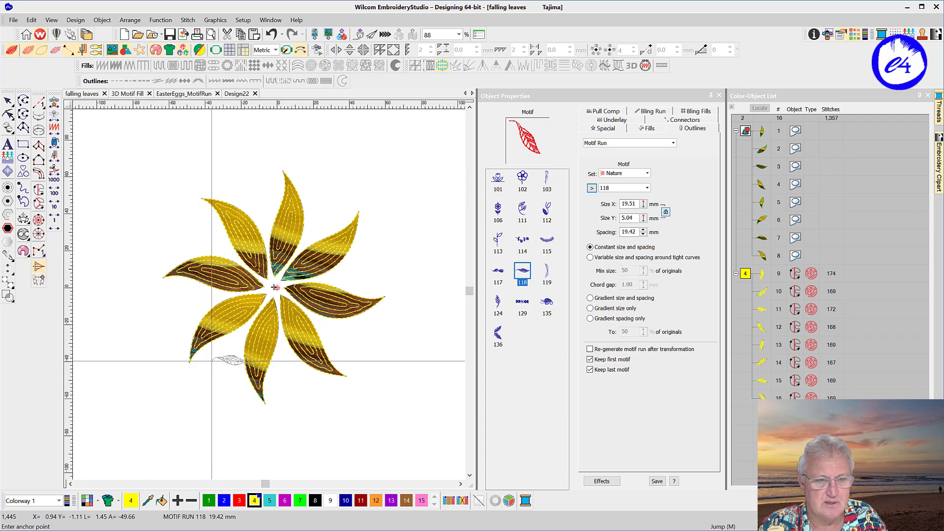
left_click(223, 349)
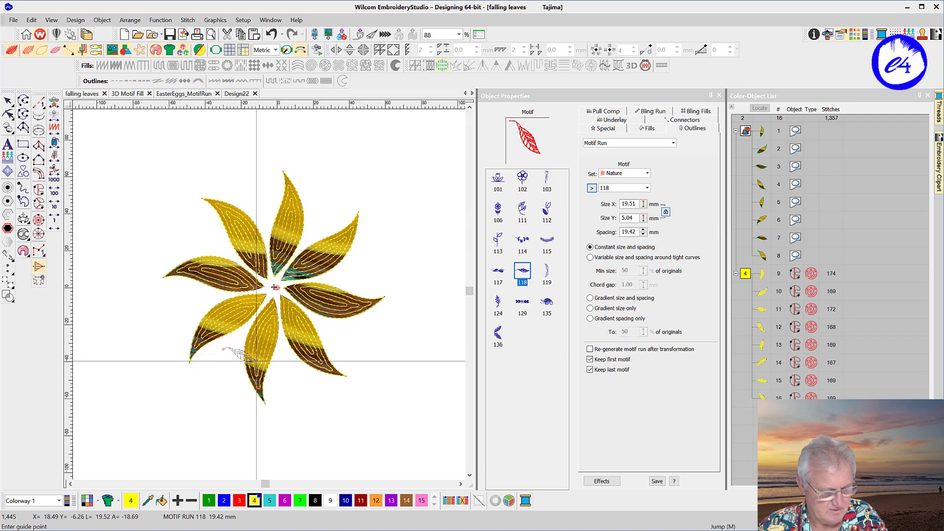
left_click(234, 389)
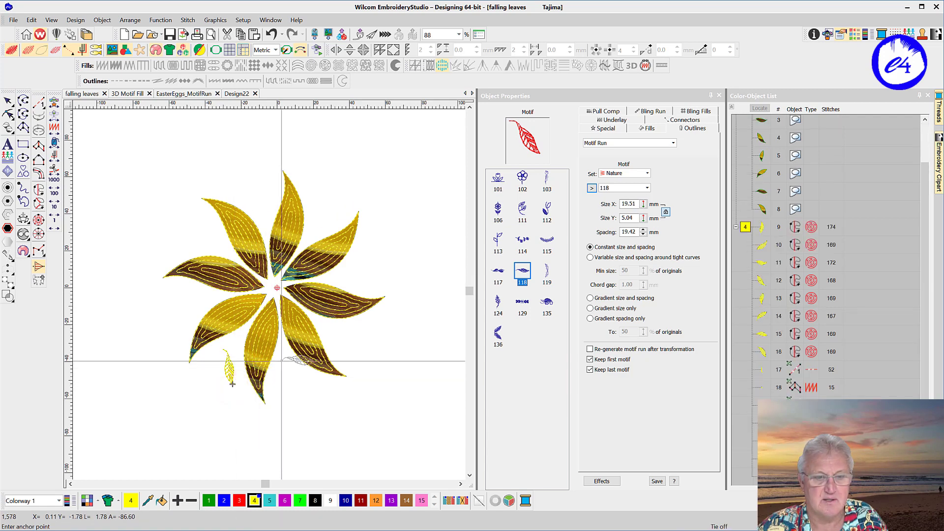
left_click(283, 359)
left_click(311, 386)
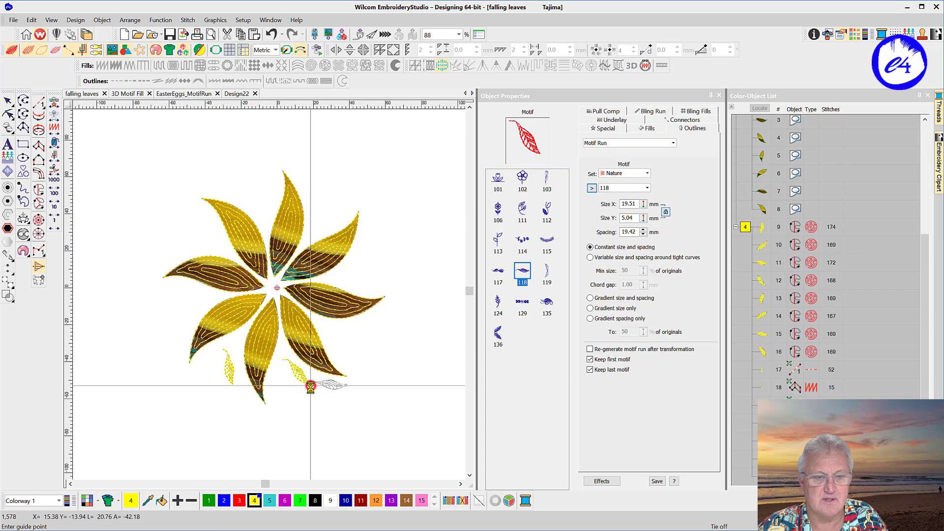
- Stamp three small horizontal leaves at default size, spread out beneath the flower's lower petals
left_click(282, 412)
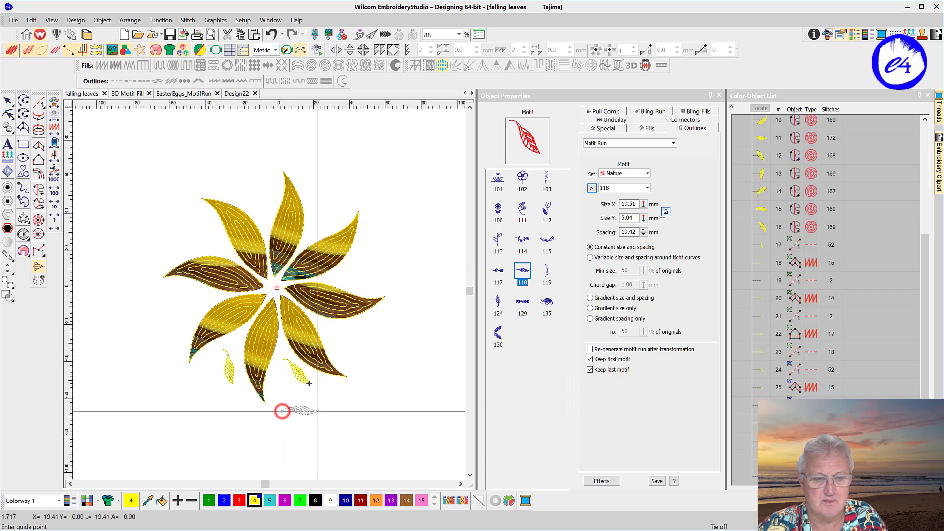
left_click(317, 411)
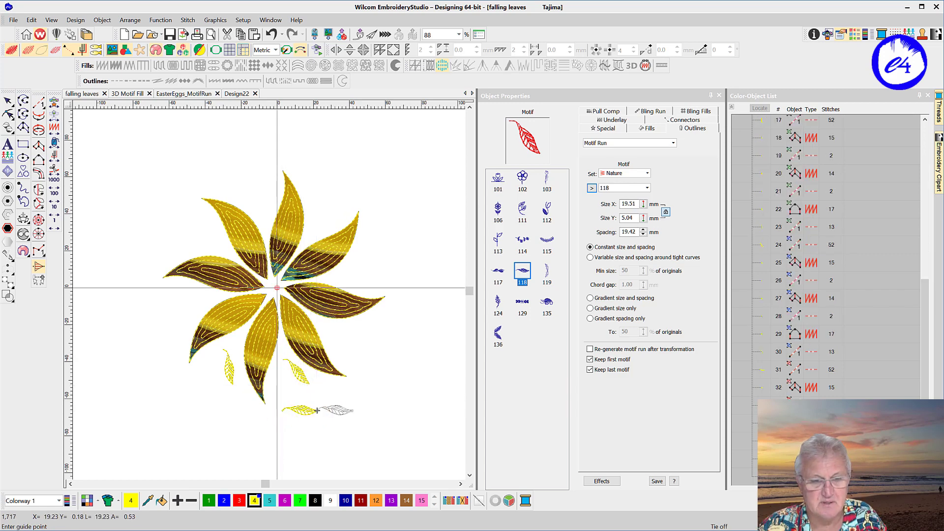
left_click(161, 395)
key("Return")
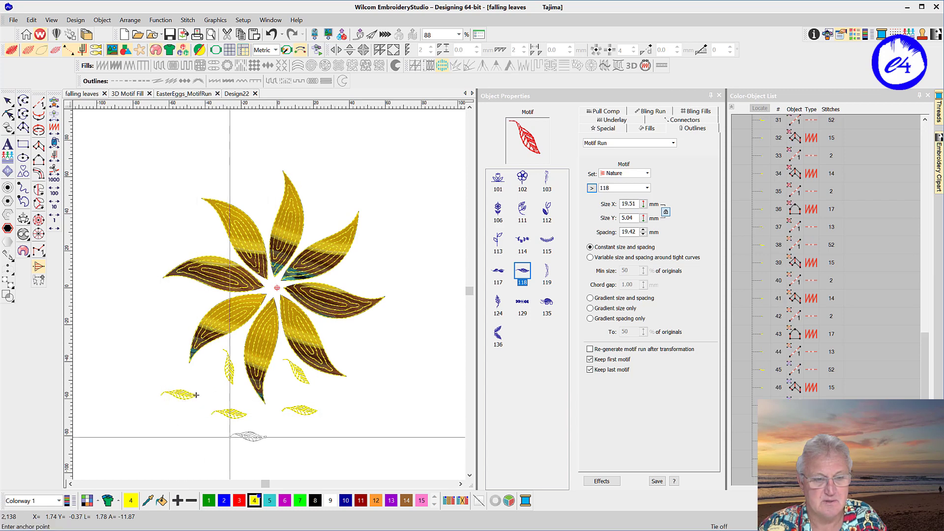
- Stamp three enlarged, downward-angled leaves below the small ones, about 43 mm, 33 mm and 44 mm long
left_click(229, 437)
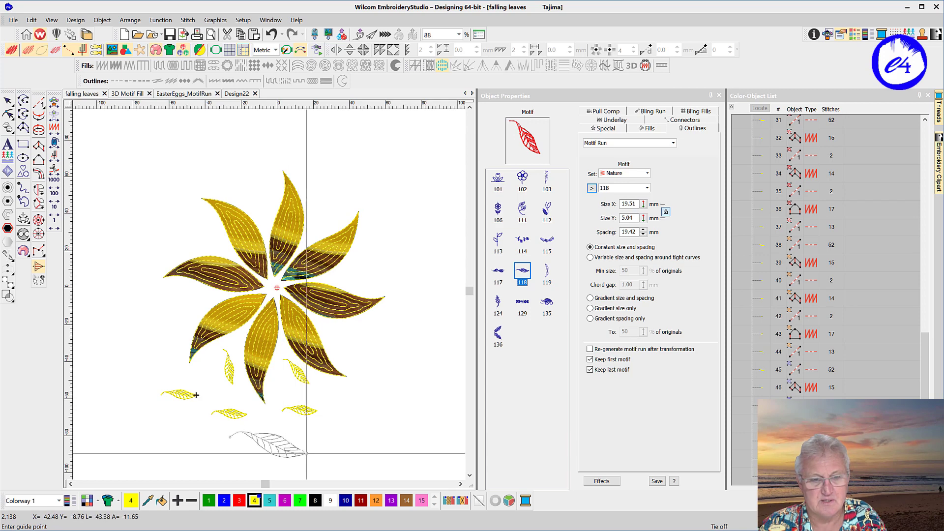
left_click(306, 452)
left_click(330, 428)
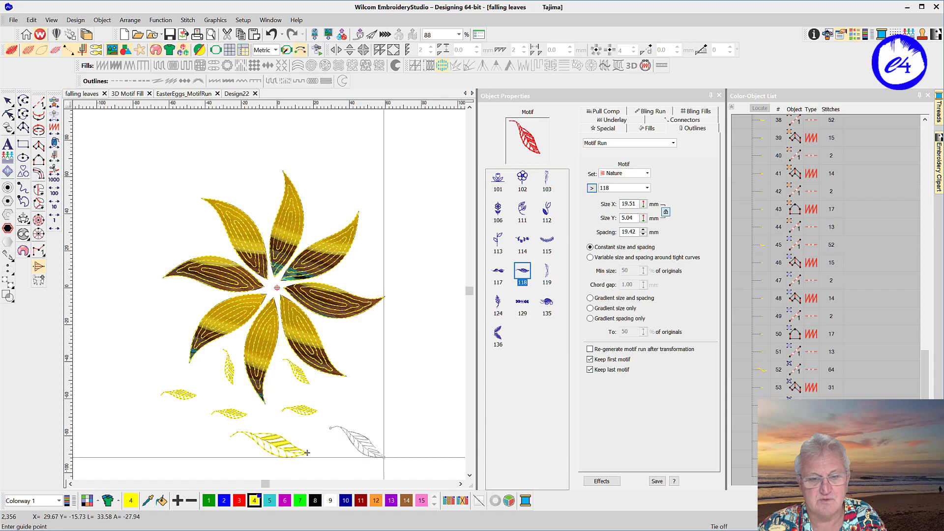
left_click(383, 455)
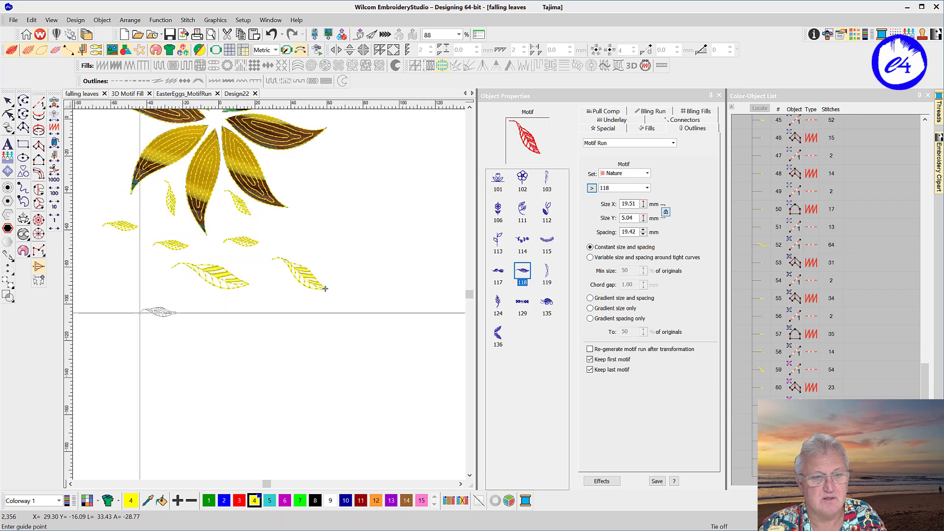
left_click(104, 281)
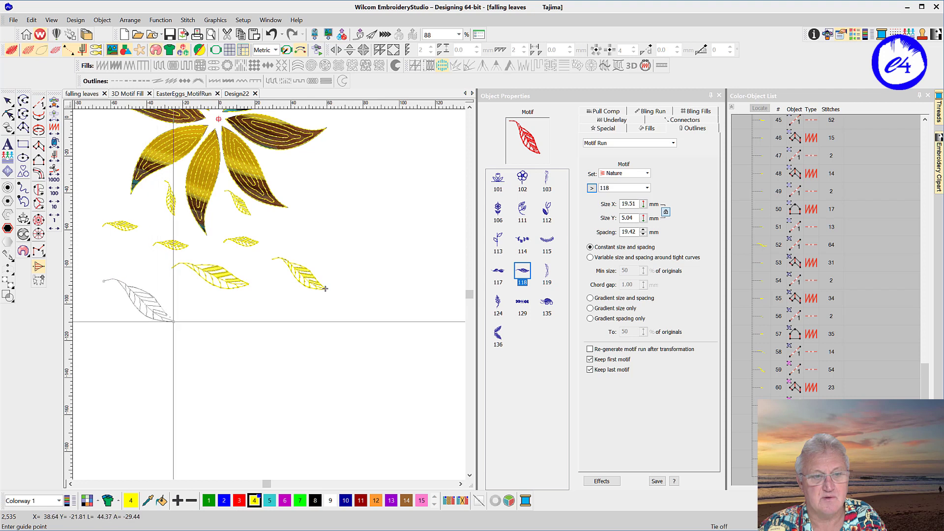
left_click(175, 323)
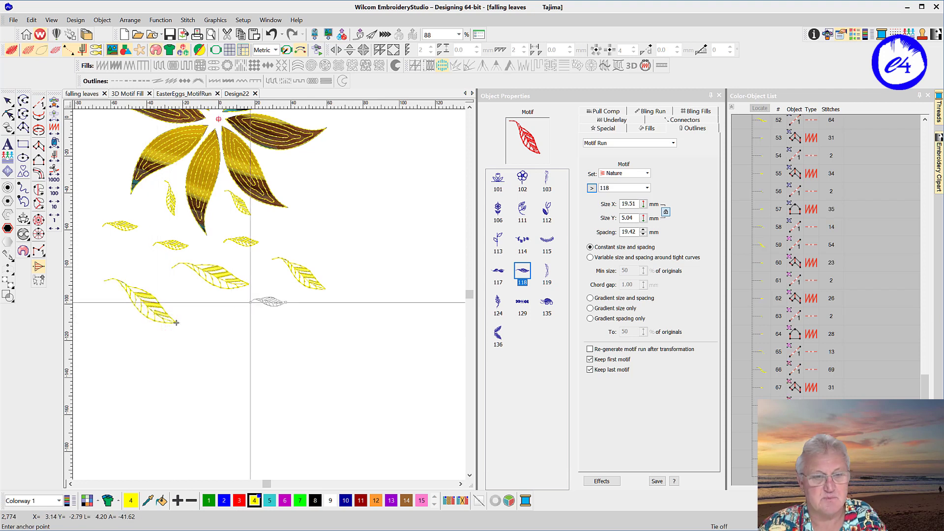
- Scatter five more unrotated default-size leaves, three below the enlarged leaves and two beside the lower-right petals
left_click(251, 303)
key("Return")
left_click(186, 311)
key("Return")
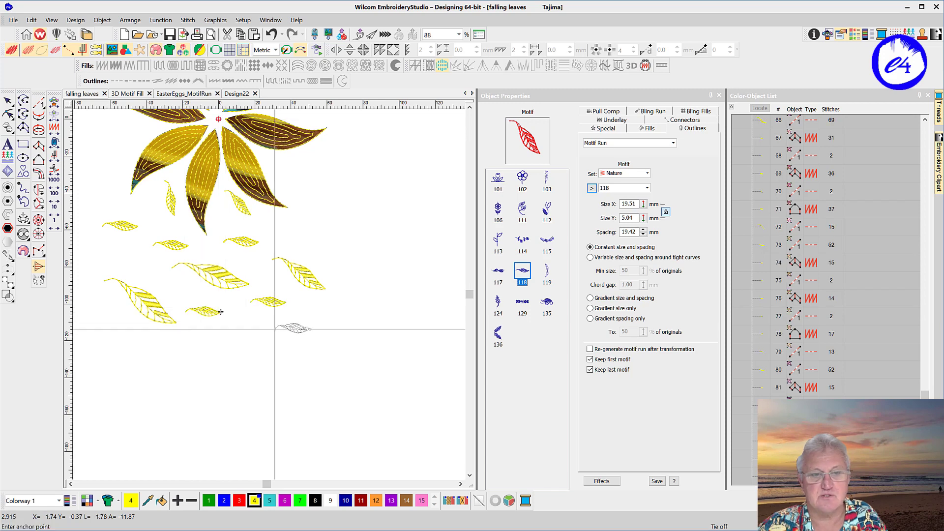
left_click(274, 328)
key("Return")
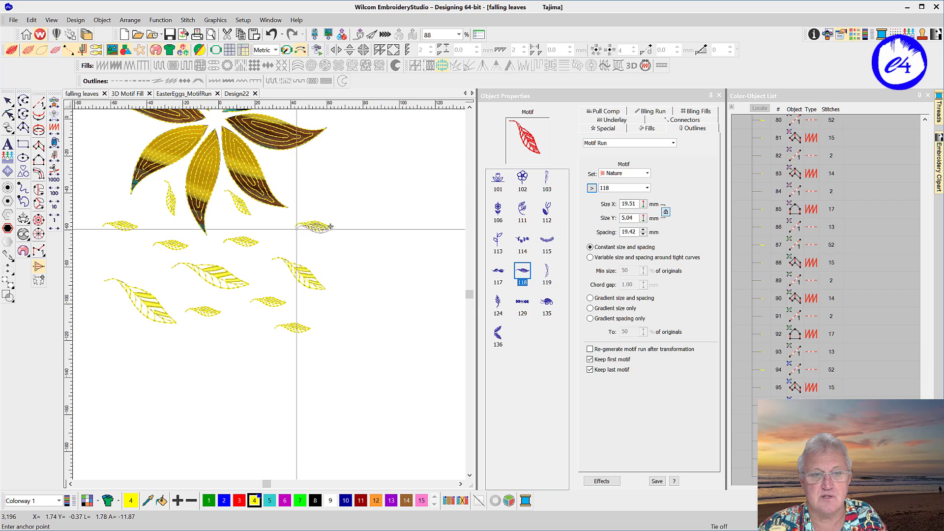
left_click(296, 226)
key("Return")
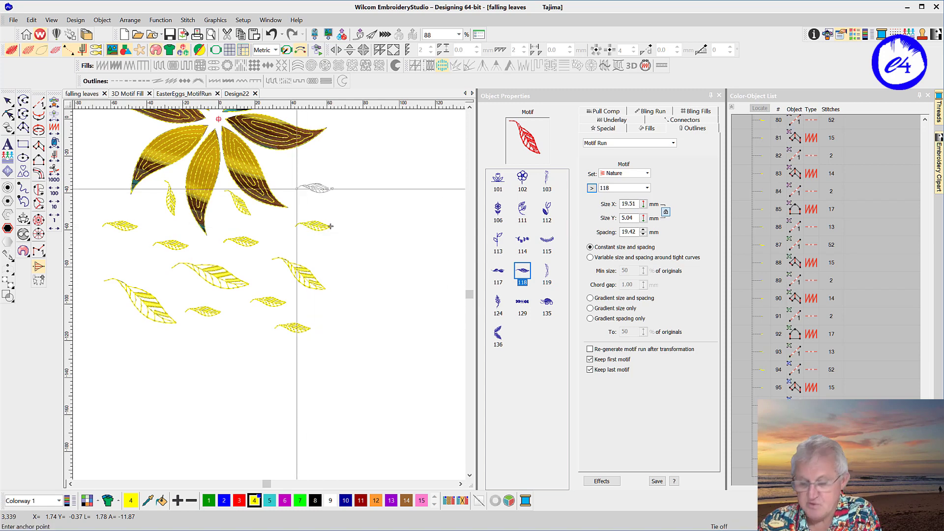
left_click(297, 189)
key("Return")
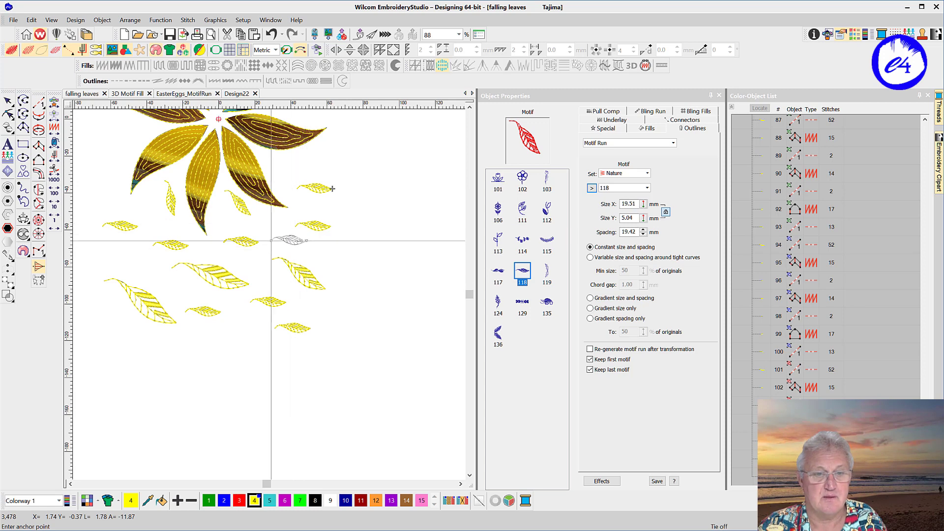
- Stamp one more enlarged, slightly downward-angled leaf just above the right-hand large leaf and finish stamping
left_click(271, 240)
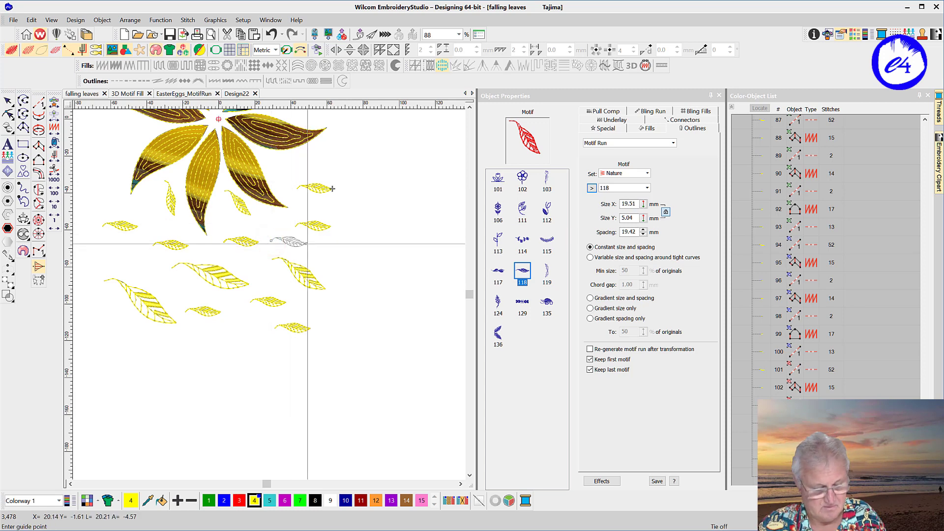
left_click(345, 257)
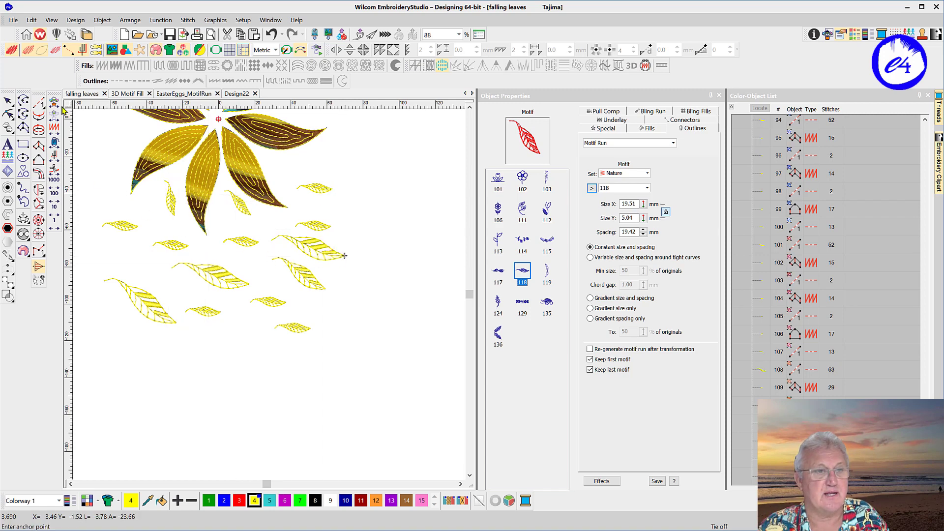
key("Escape")
- Recolor four of the falling leaves, two large and two small, with the orange thread color 12
left_click(11, 101)
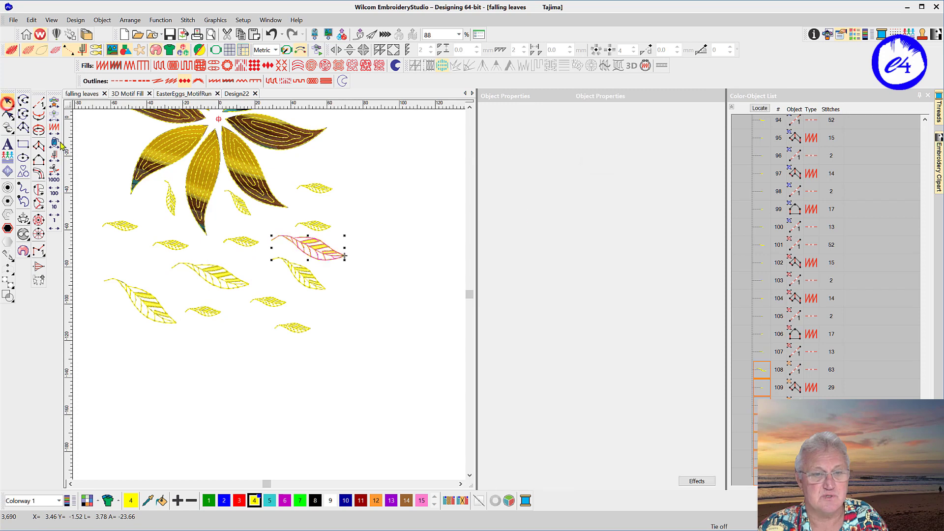
left_click(181, 250)
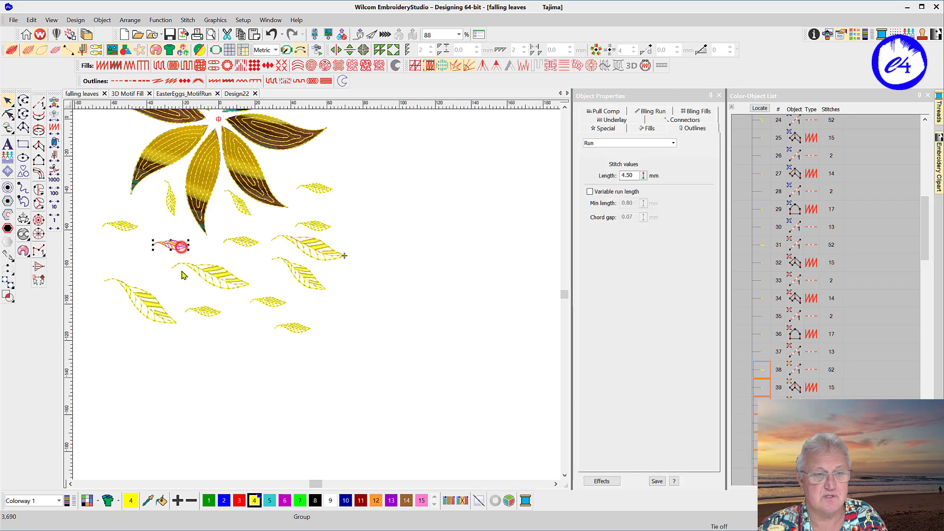
left_click(159, 306, "ctrl")
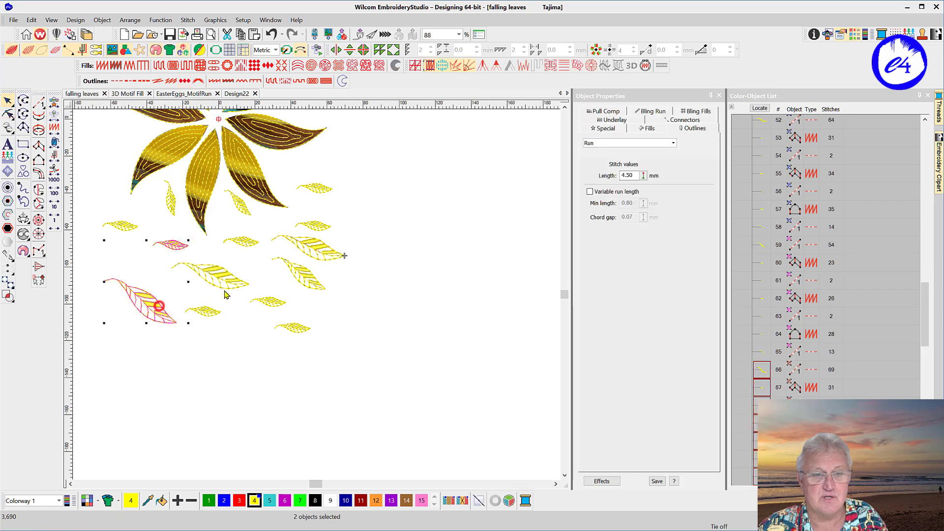
left_click(310, 256, "ctrl")
left_click(316, 189, "ctrl")
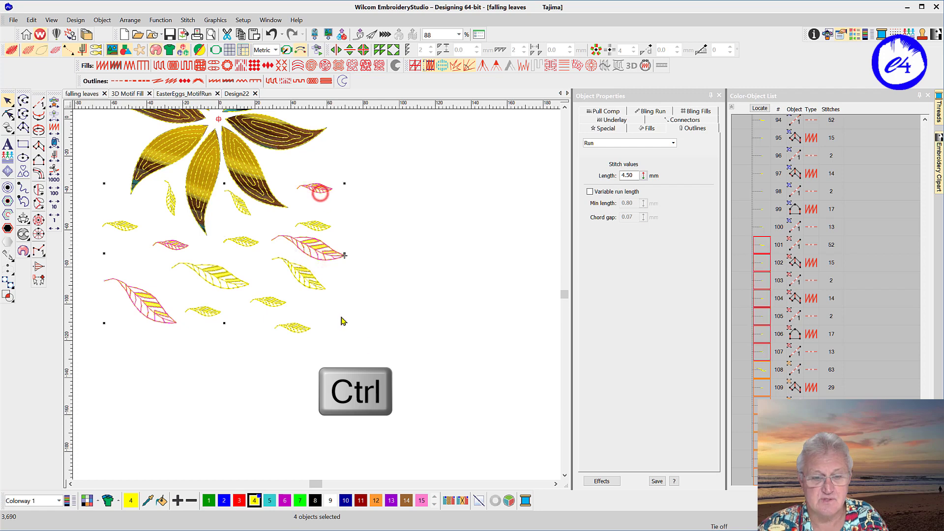
left_click(376, 501)
left_click(385, 415)
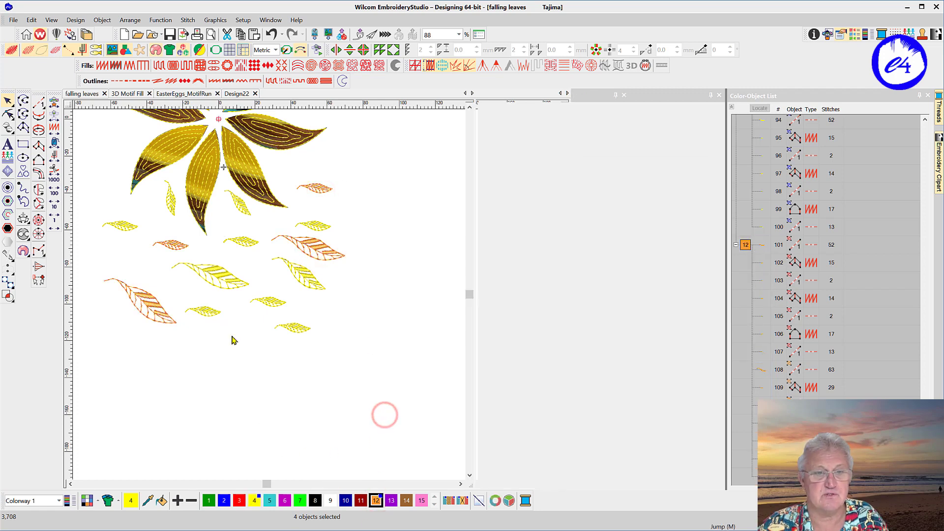
- Create a new blank design
scroll(234, 341, "down", 2)
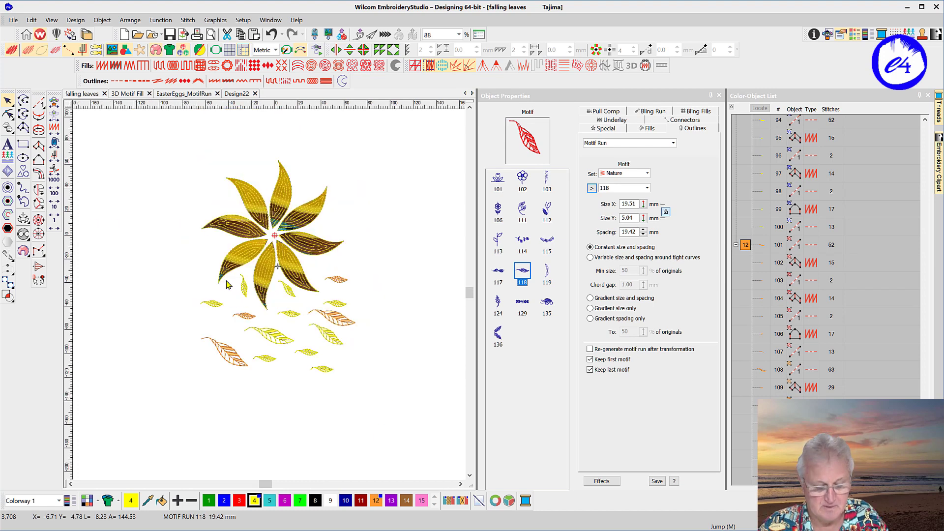
scroll(244, 288, "up", 3)
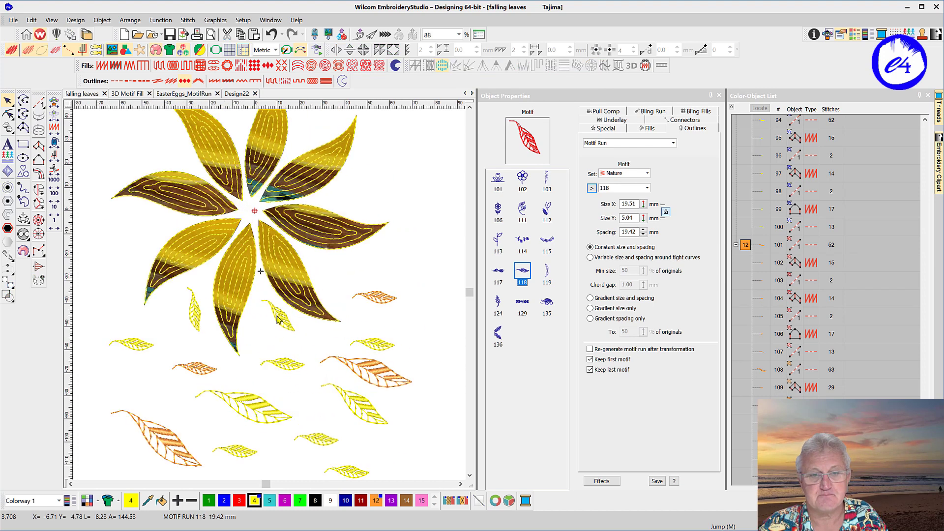
scroll(277, 319, "down", 1)
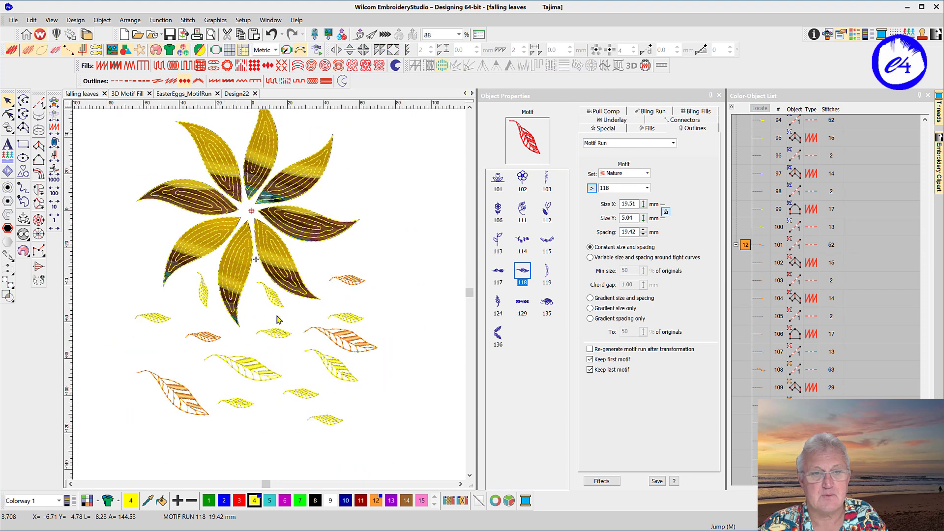
left_click(125, 35)
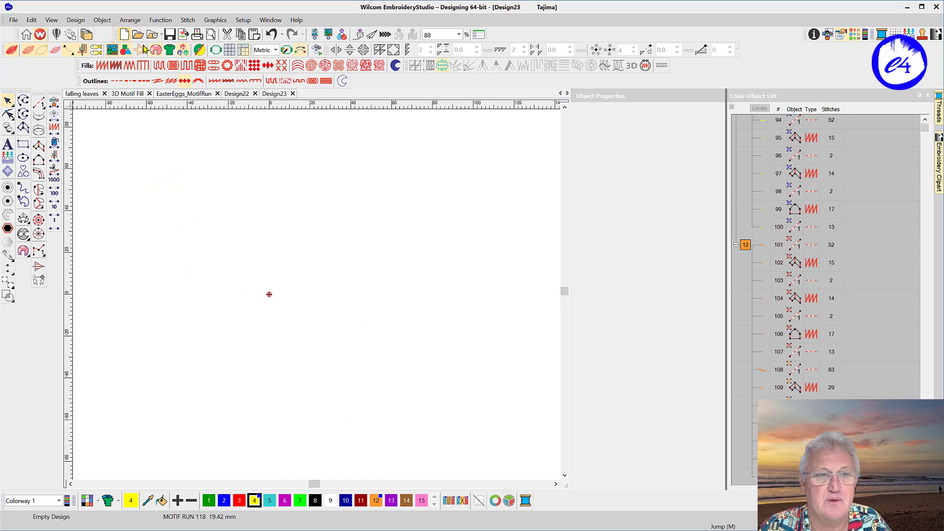
- Show the grid and digitize a run-stitch line about 9.5 mm wide with a double circular loop between two short horizontal ends
left_click(231, 51)
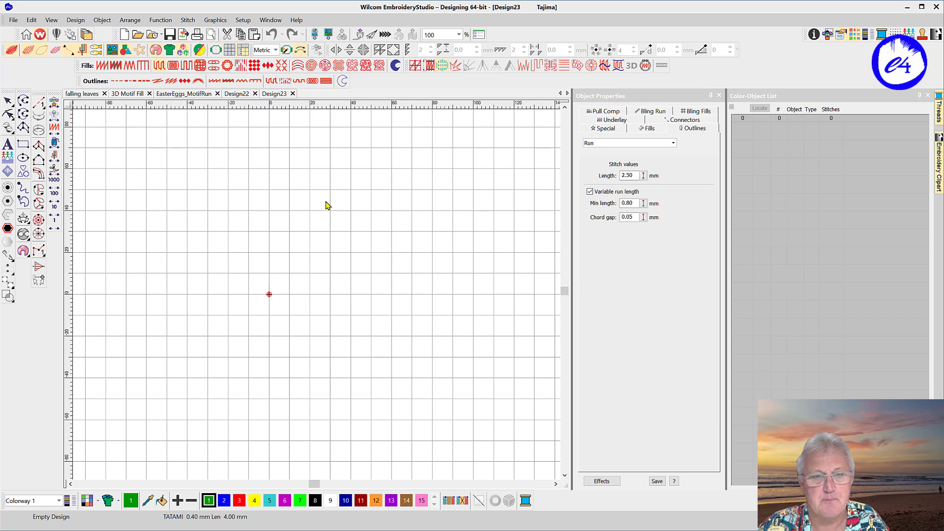
scroll(326, 206, "up", 4)
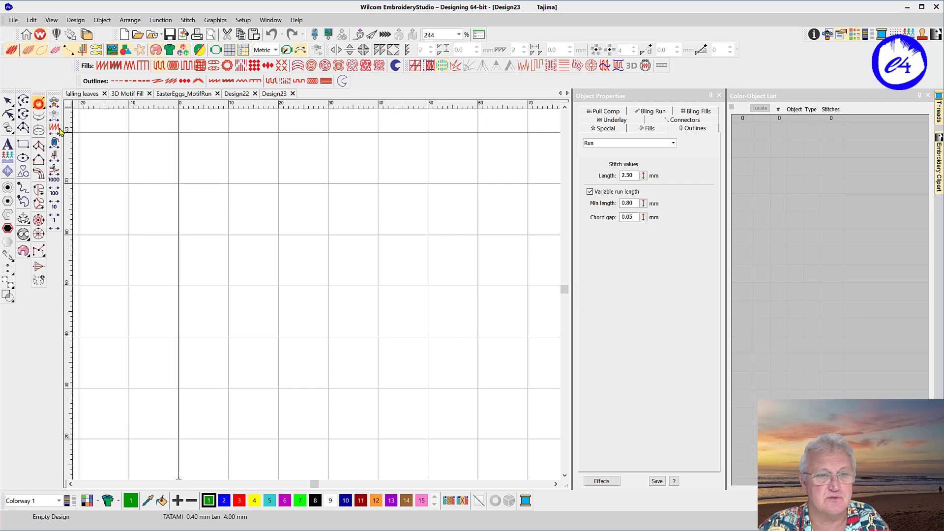
left_click(39, 102)
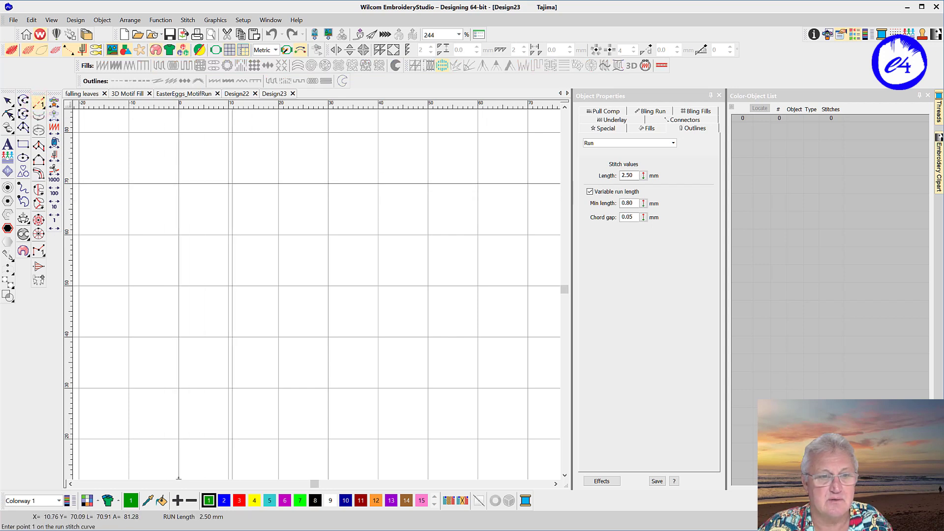
left_click(232, 184)
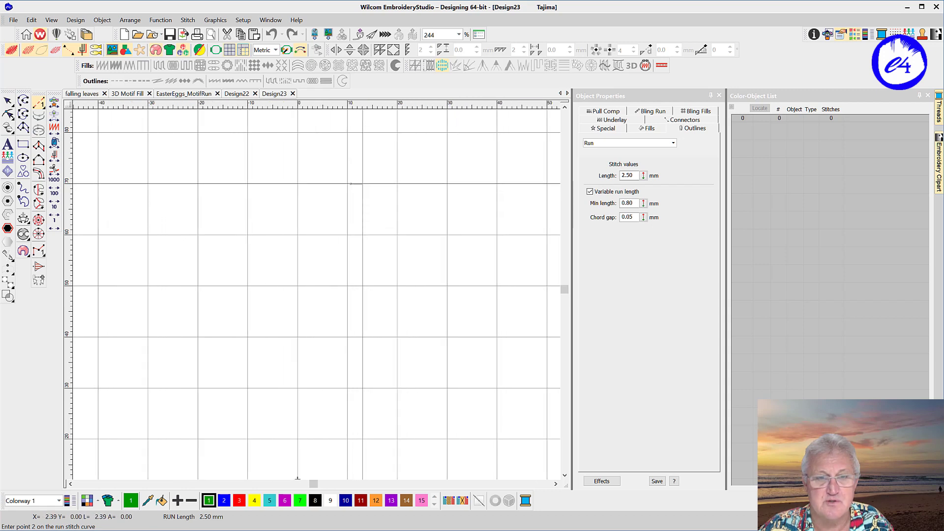
left_click(363, 184)
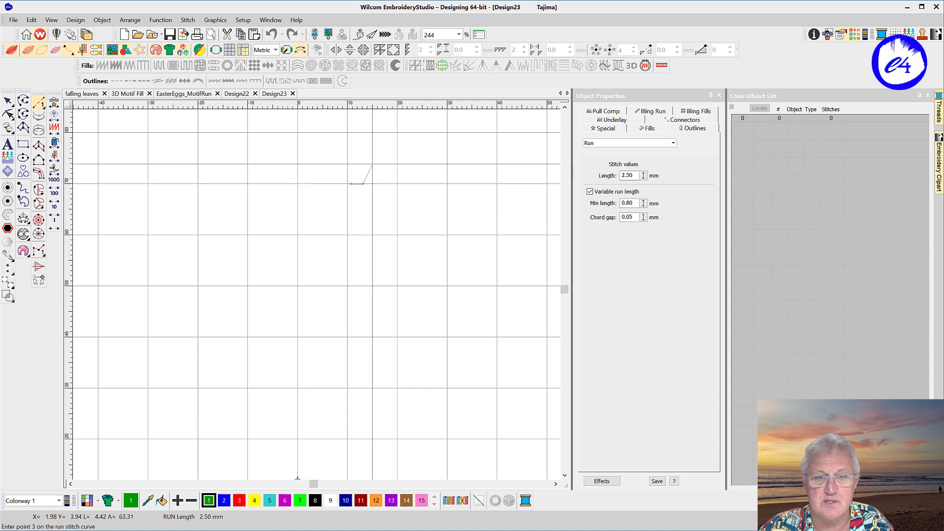
left_click(373, 164)
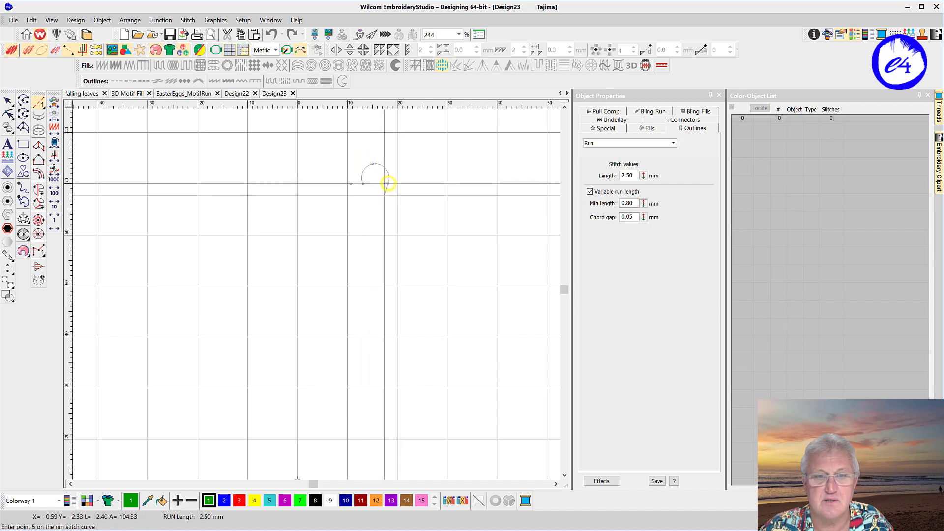
left_click(388, 183)
left_click(367, 177)
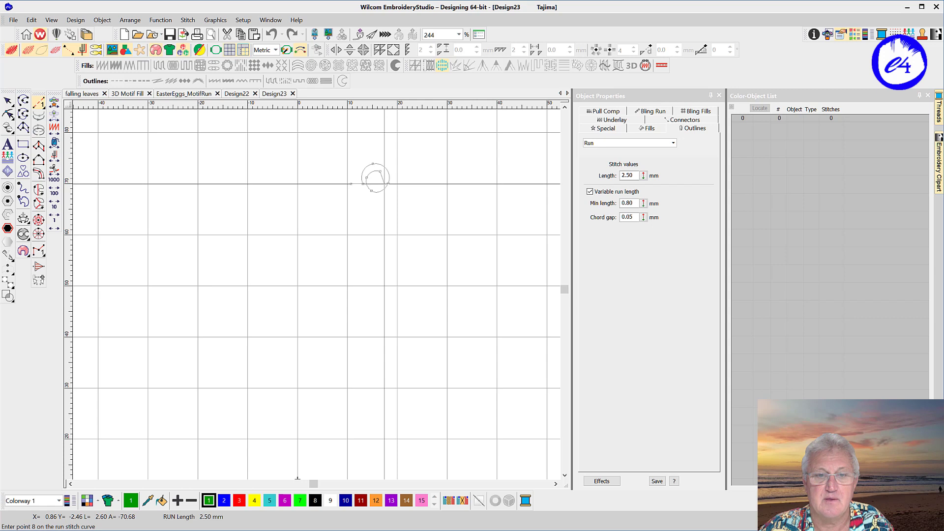
left_click(385, 184)
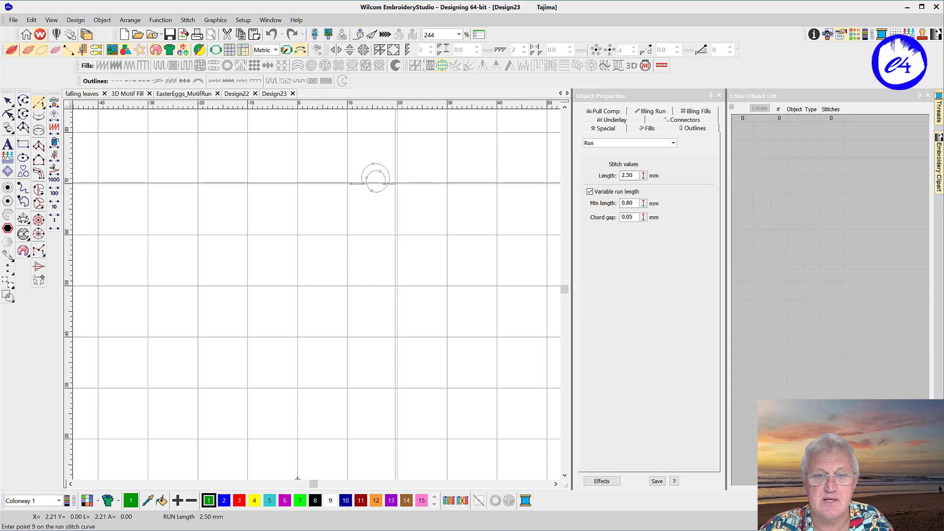
left_click(398, 184)
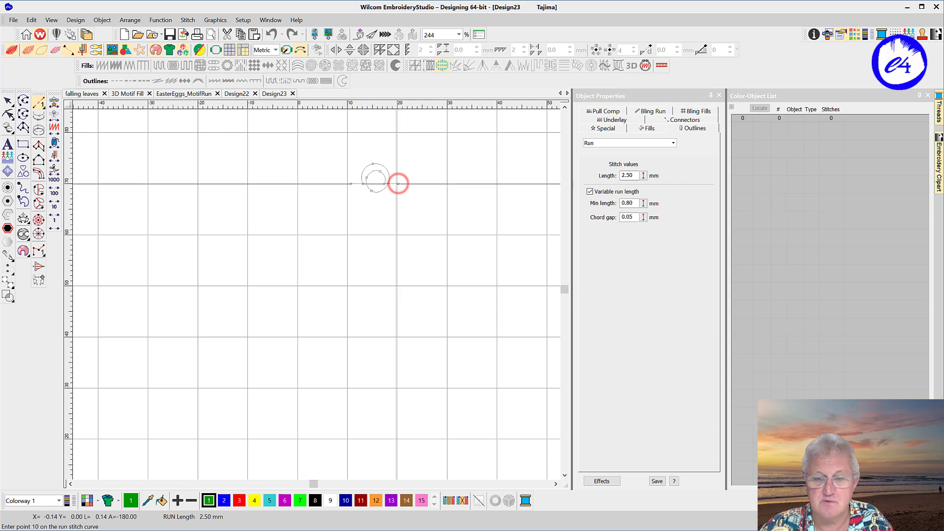
key("Return")
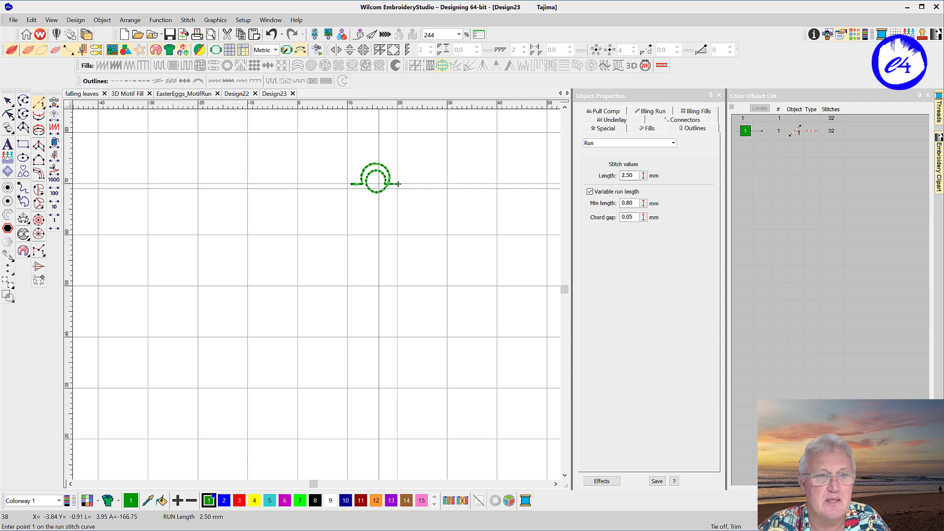
- Start creating a motif from the looped run-stitch line and add a new motif set named lines
left_click(8, 102)
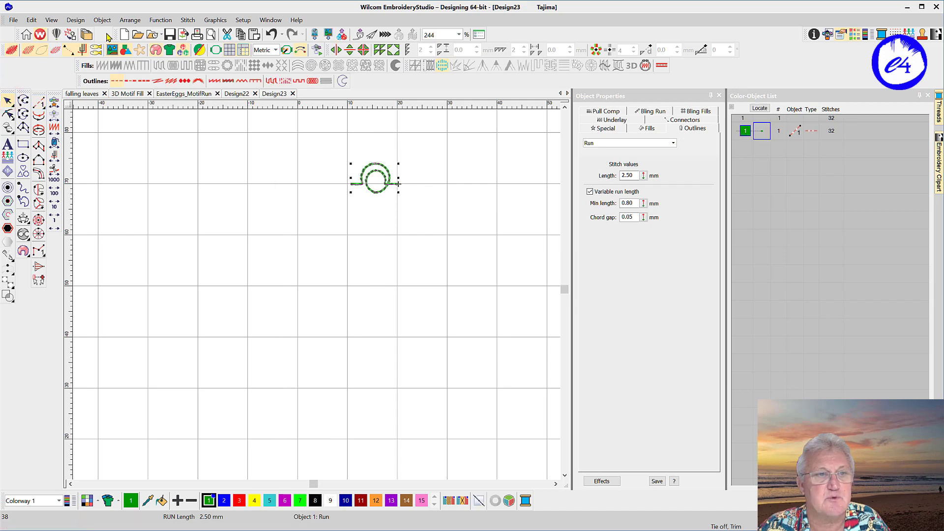
left_click(105, 22)
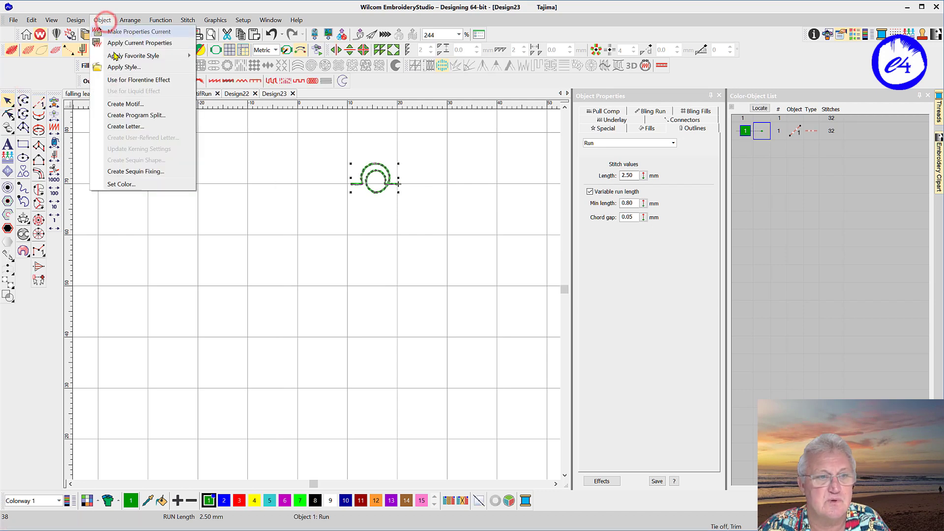
left_click(125, 104)
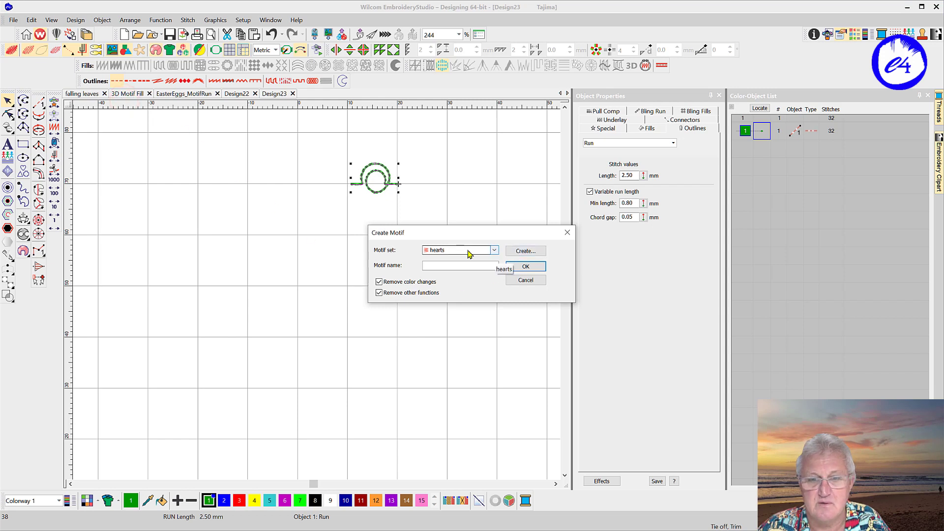
left_click(494, 251)
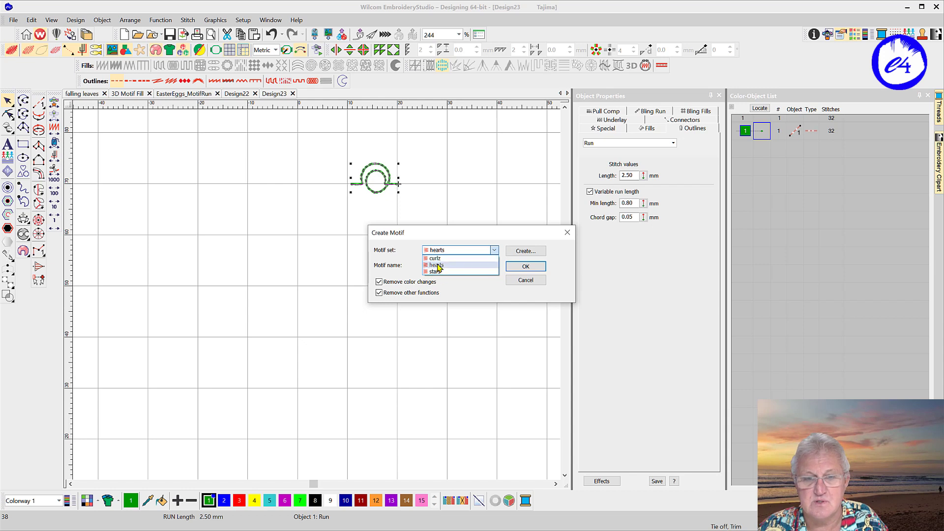
left_click(522, 254)
left_click(521, 254)
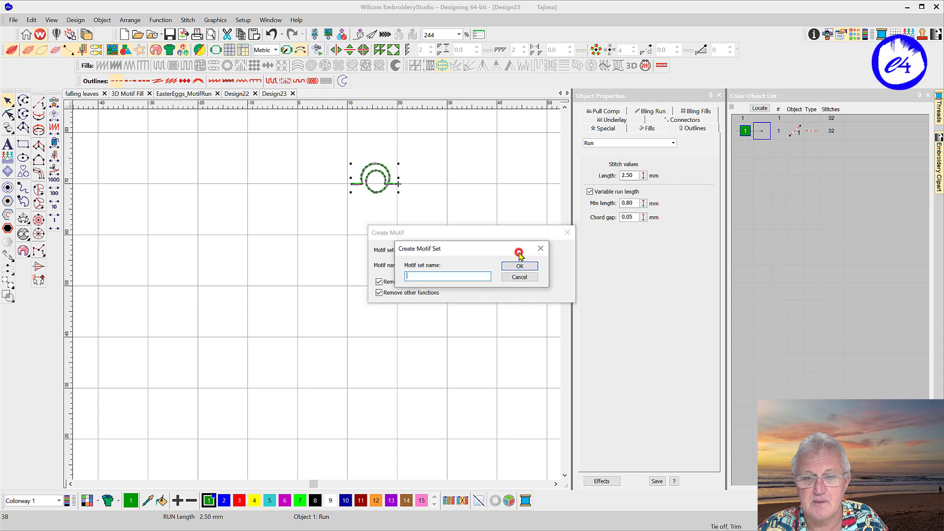
left_click(427, 275)
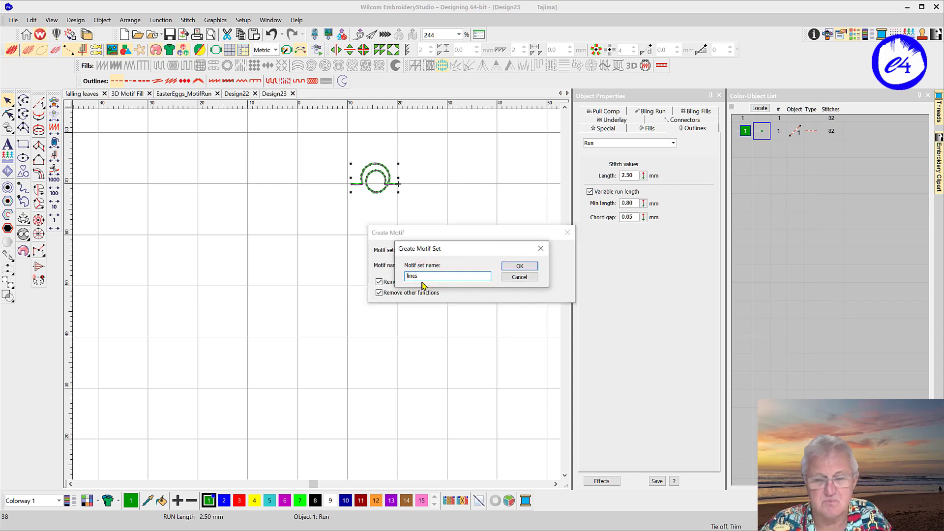
type("lines")
left_click(520, 267)
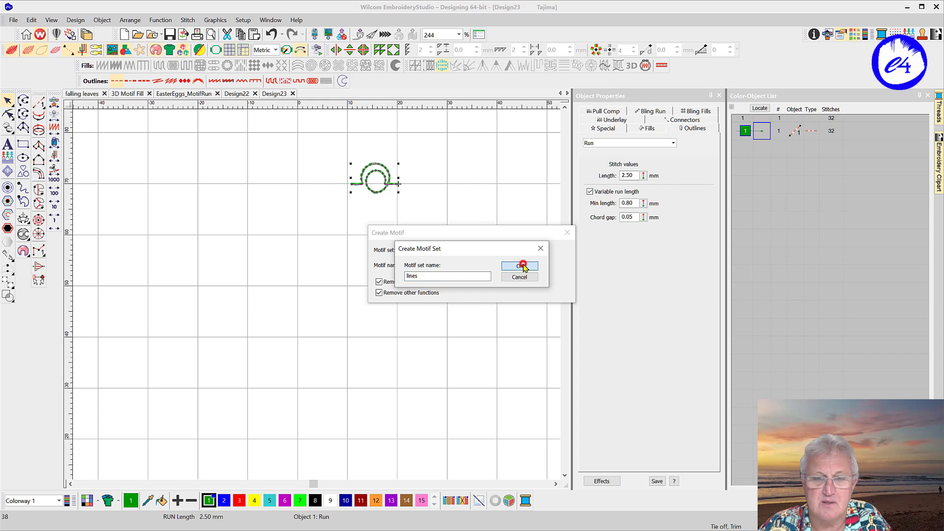
- Name the motif line1 and define its reference line from the shape's left end to its right end
left_click(434, 265)
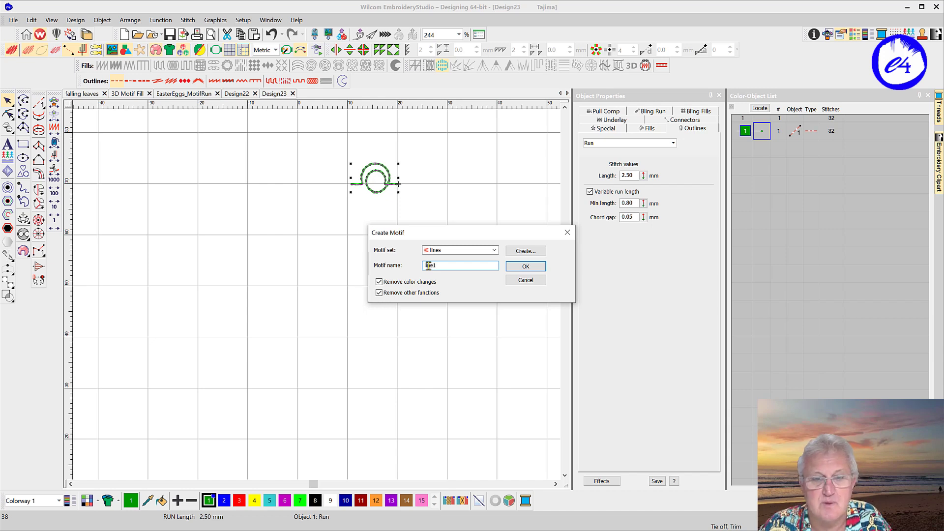
left_click(526, 267)
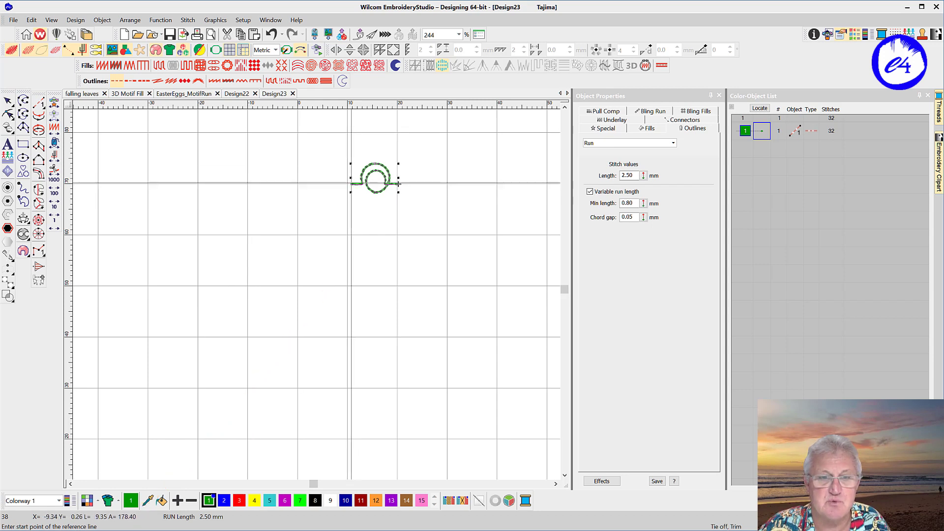
left_click(350, 182)
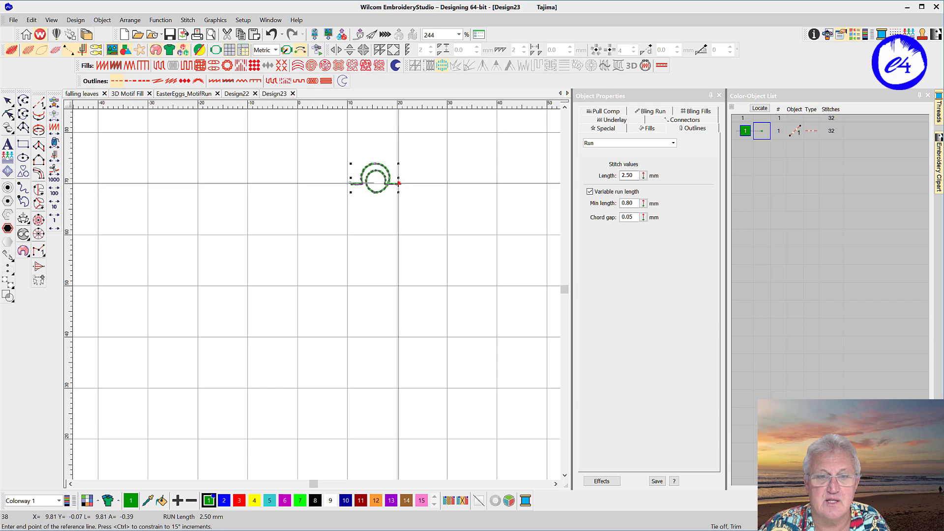
left_click(398, 183)
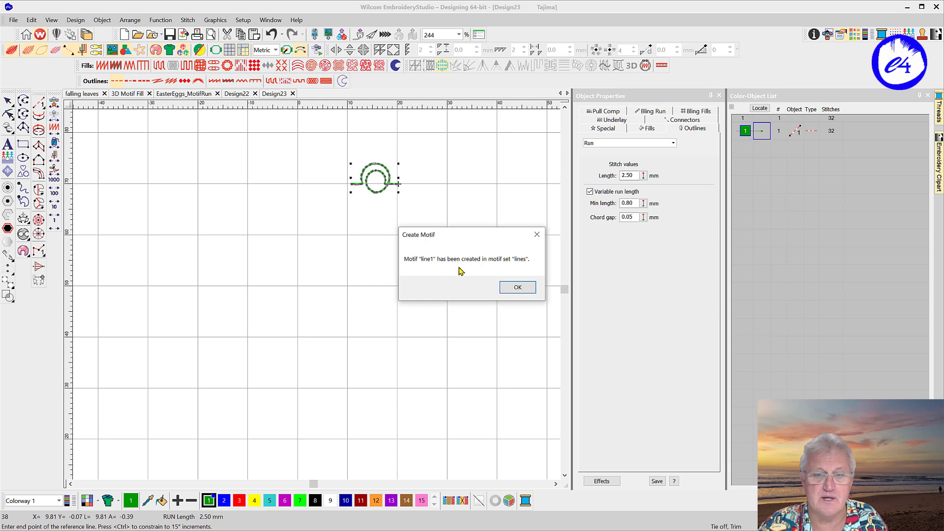
left_click(519, 286)
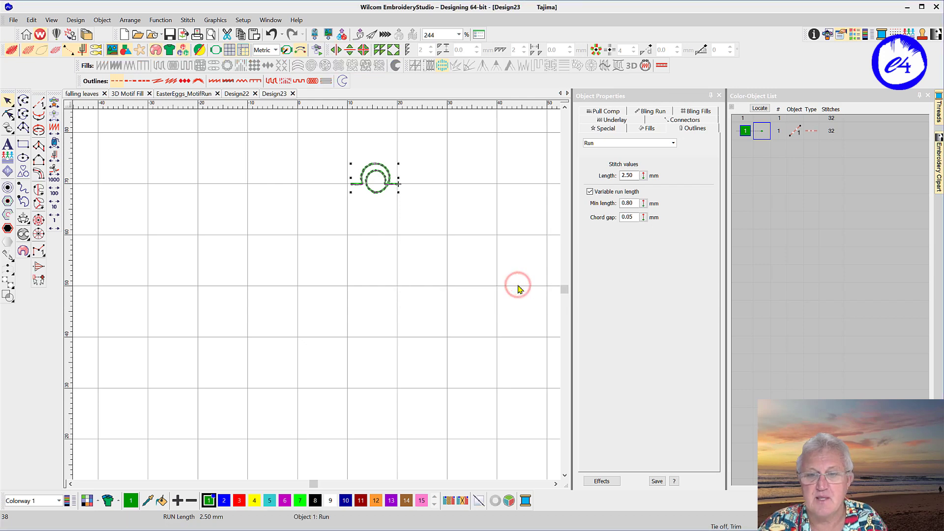
- Stamp three of the new motifs in a row below the original: one enlarged and angled downward, two angled slightly upward
left_click(38, 266)
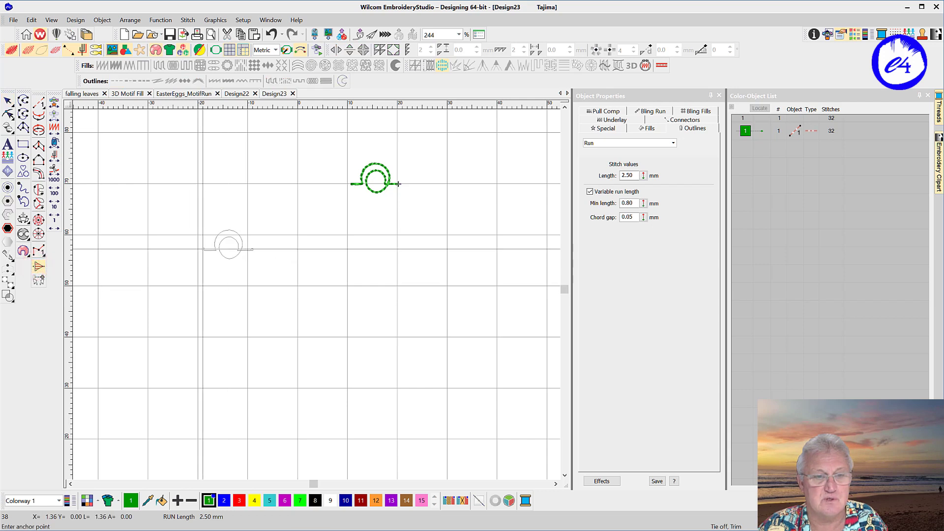
left_click(204, 250)
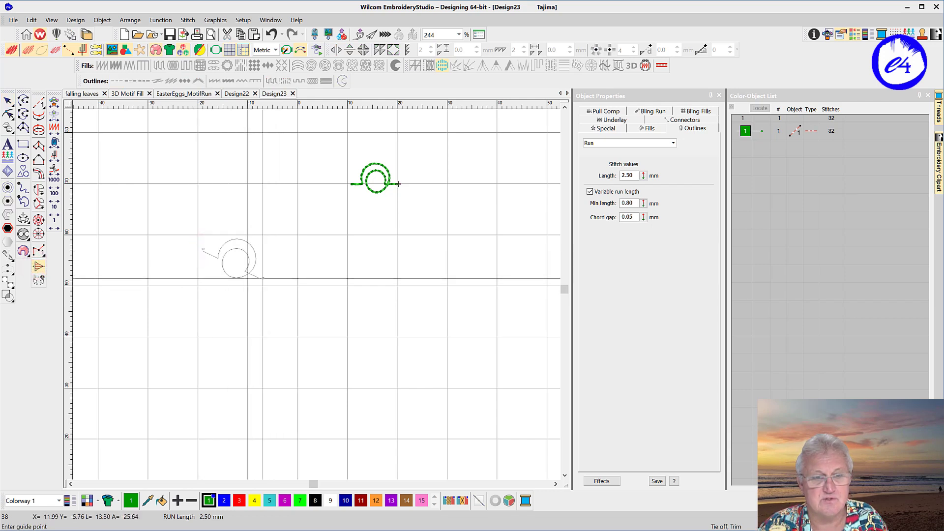
left_click(262, 278)
left_click(294, 260)
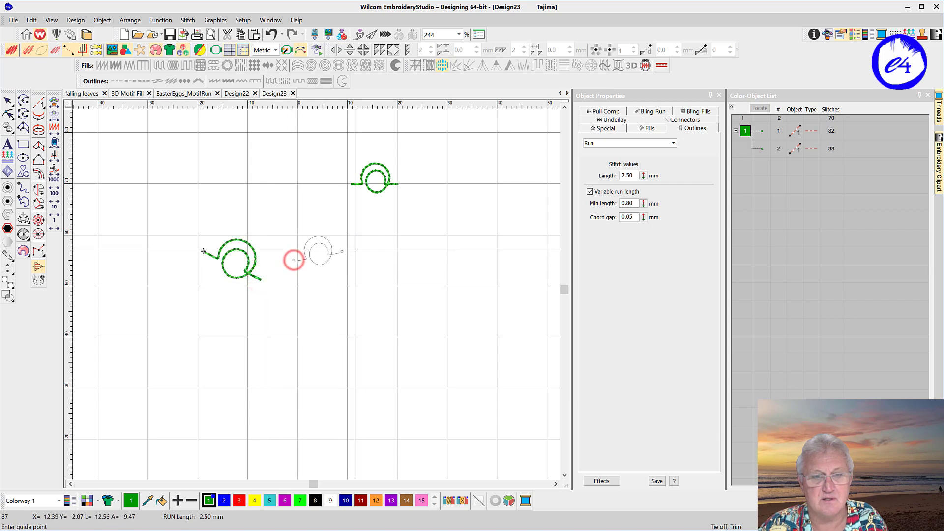
left_click(355, 249)
left_click(367, 271)
left_click(443, 249)
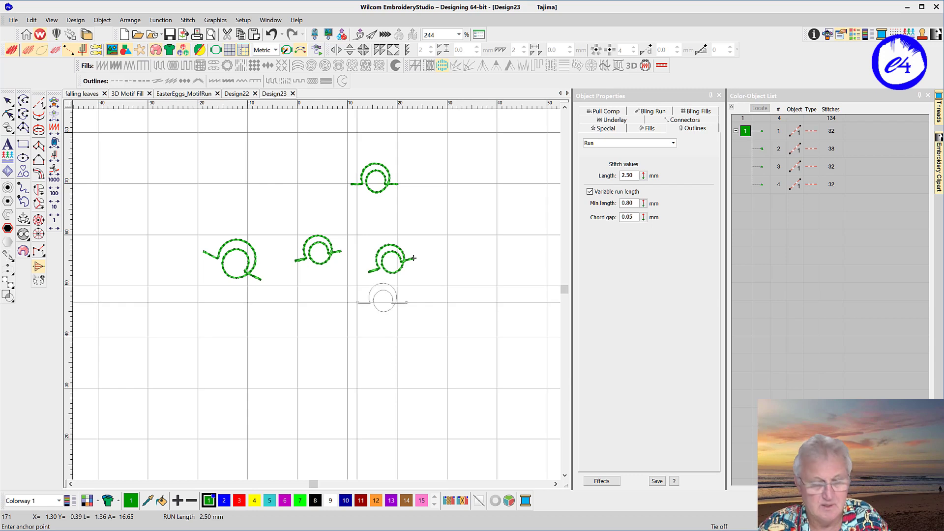
key("Escape")
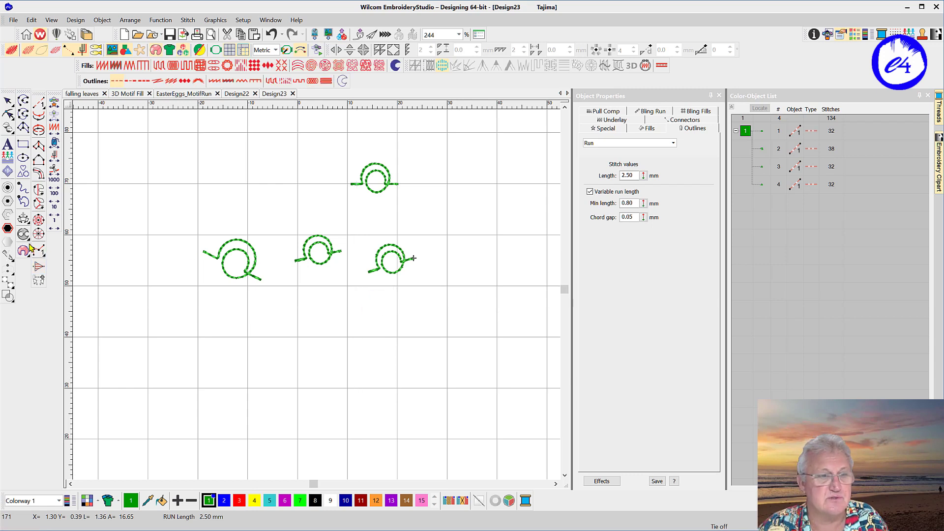
- Apply the Motif Run outline type and stamp one slightly upward-angled line1 motif below the middle of the row
left_click(198, 80)
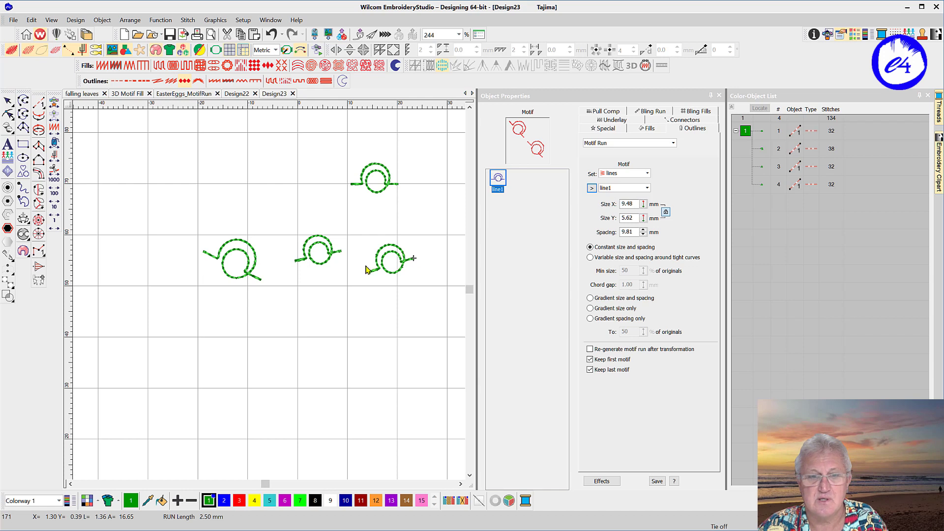
left_click(39, 268)
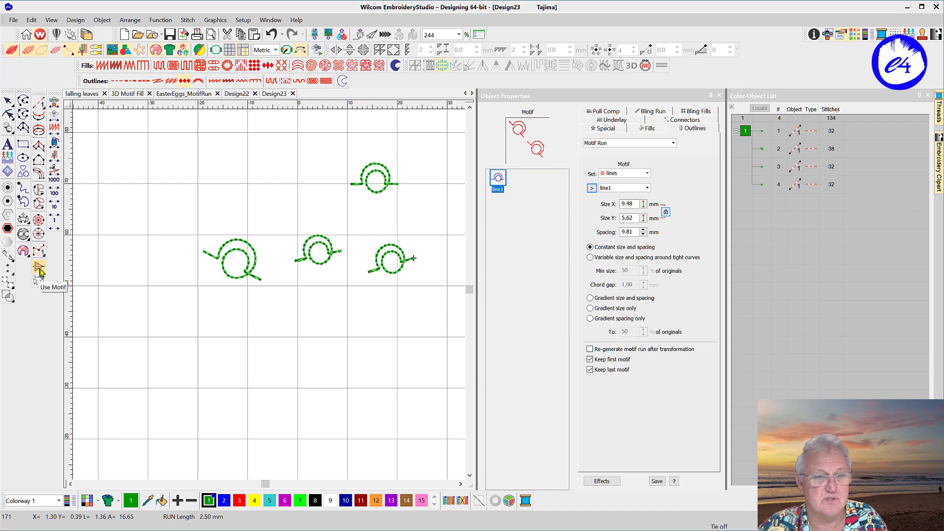
left_click(282, 315)
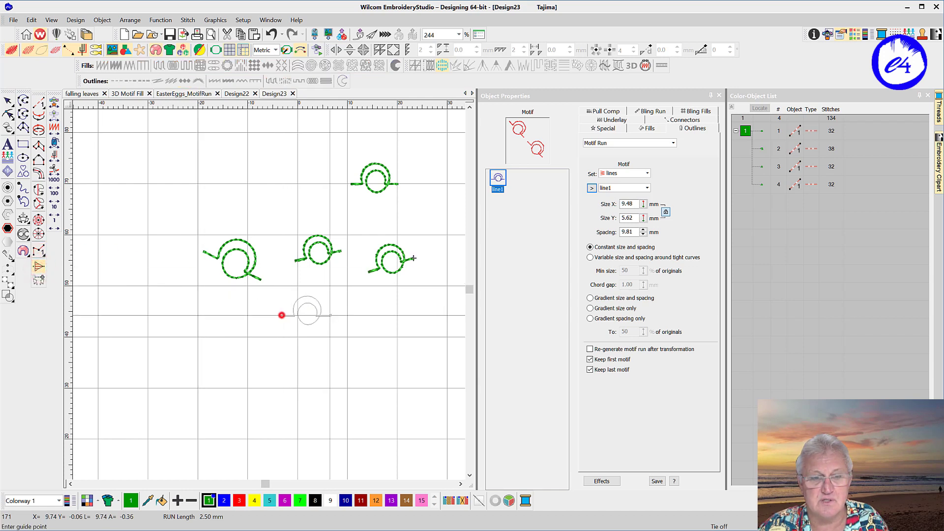
left_click(329, 307)
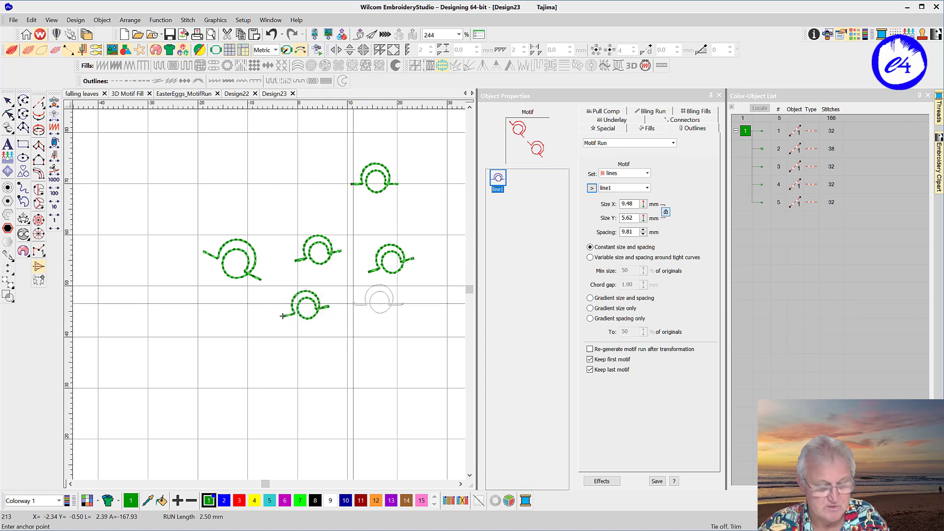
- Set the motif's Size X to 15 mm and stamp one slightly upward-angled motif, anchoring it in the empty area below the others
double_click(637, 203)
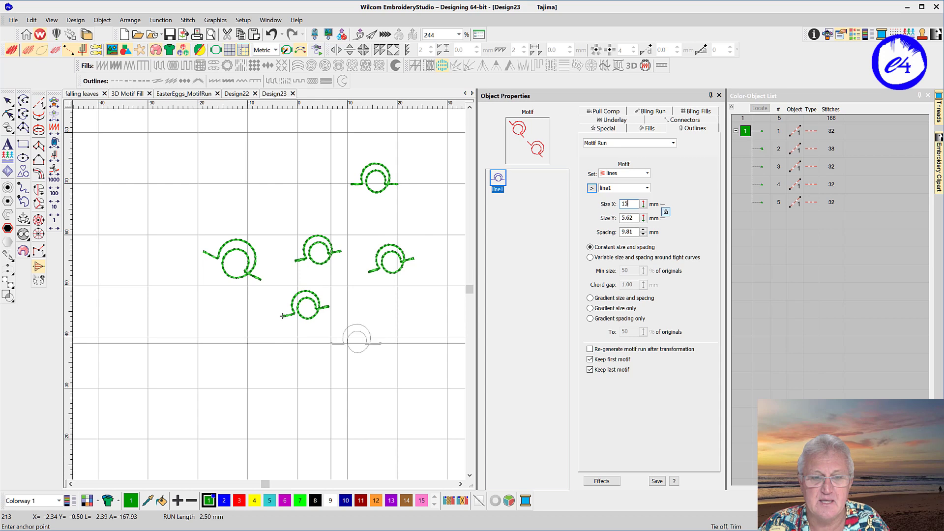
left_click(331, 343)
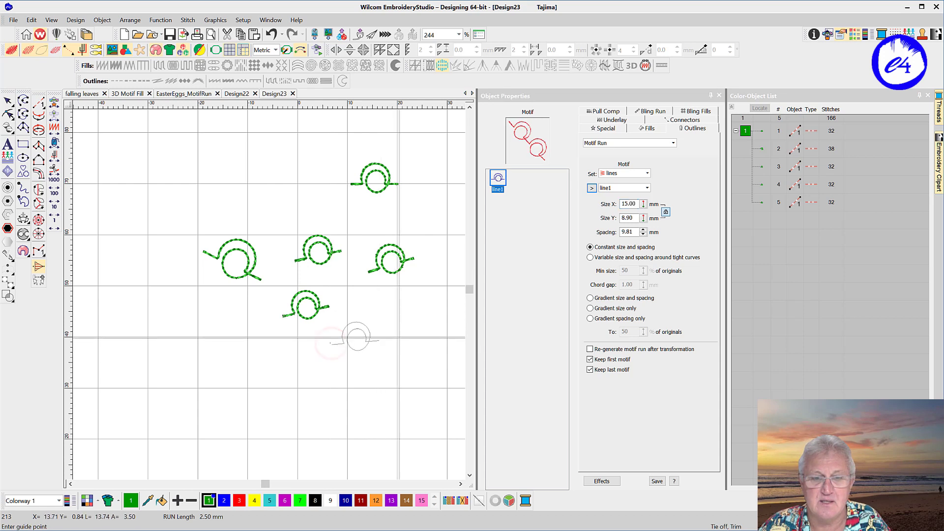
left_click(399, 327)
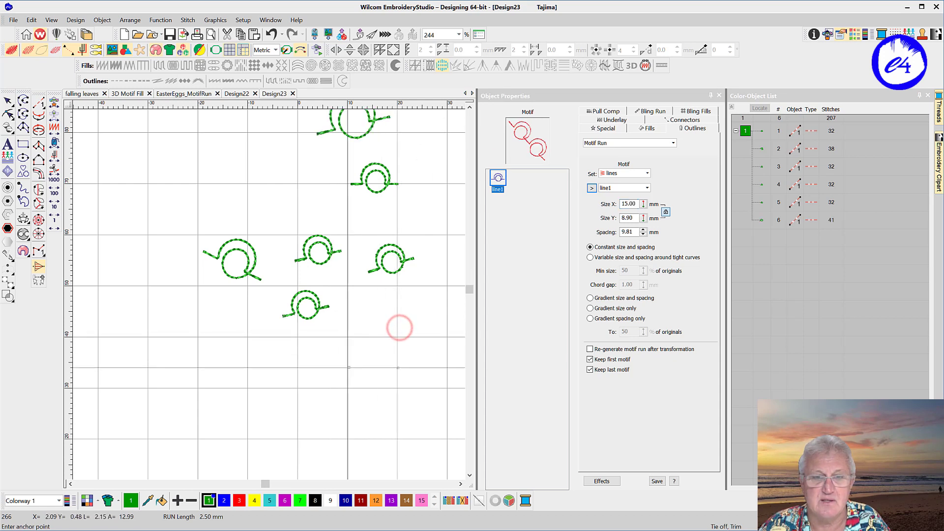
middle_click(180, 351)
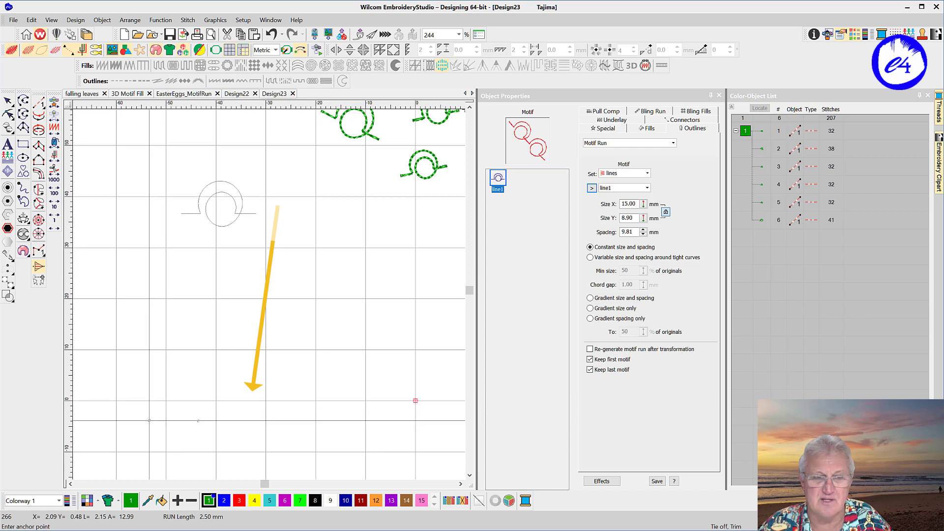
- Stamp one more line1 motif, angled about 17° downward, in the empty area below and left of the other motifs, and end stamping
left_click(149, 422)
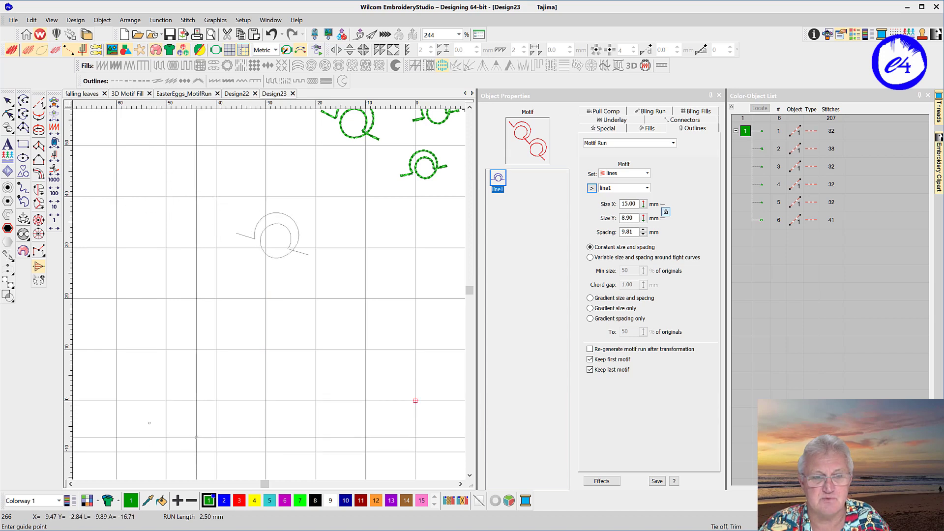
left_click(197, 436)
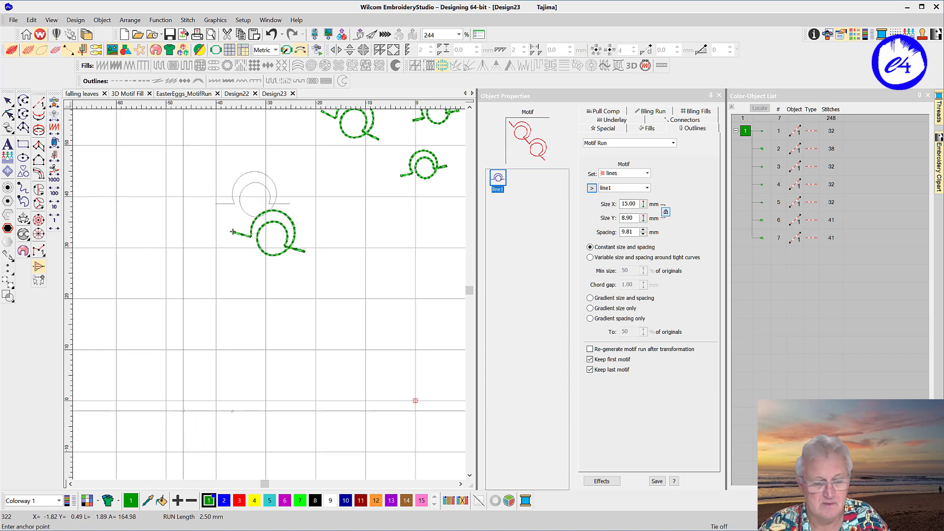
key("Escape")
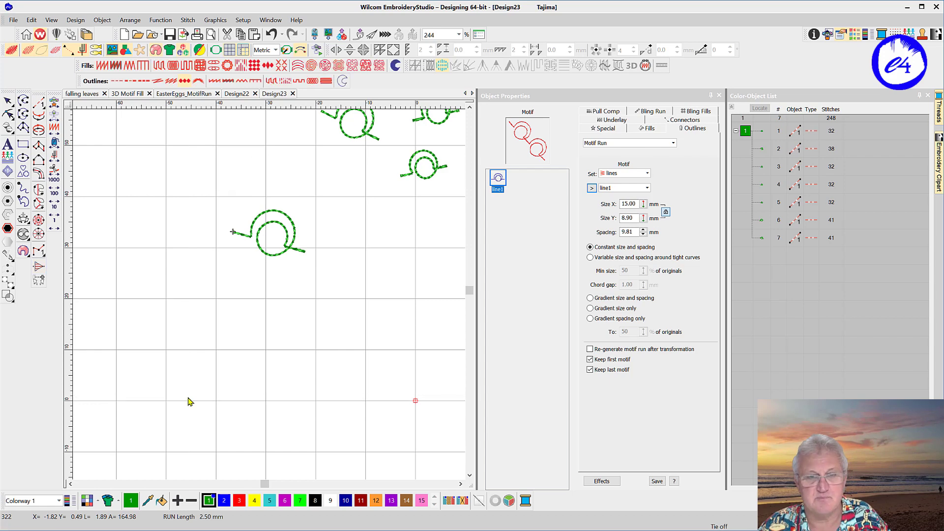
scroll(273, 281, "down", 2)
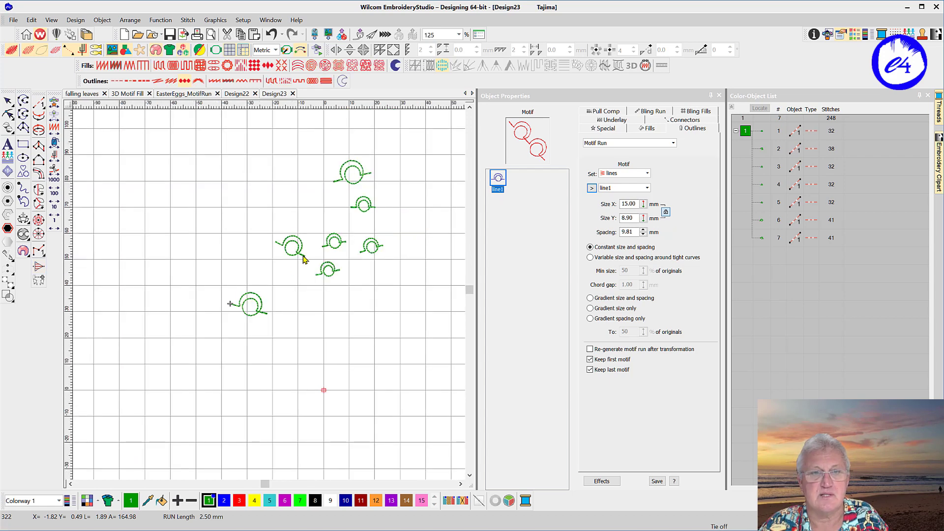
- Review the motif work in the open designs Design22, EasterEggs_MotifRun and falling leaves in turn
left_click(240, 94)
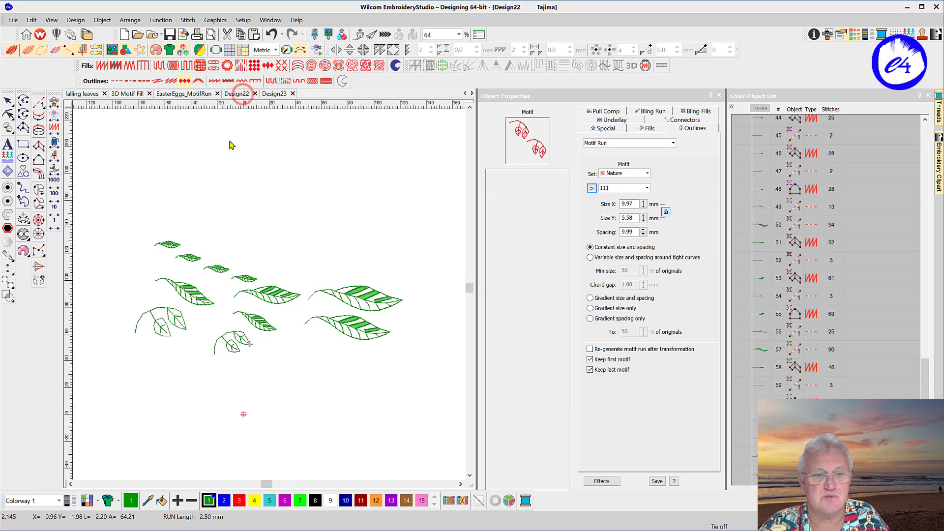
left_click(205, 99)
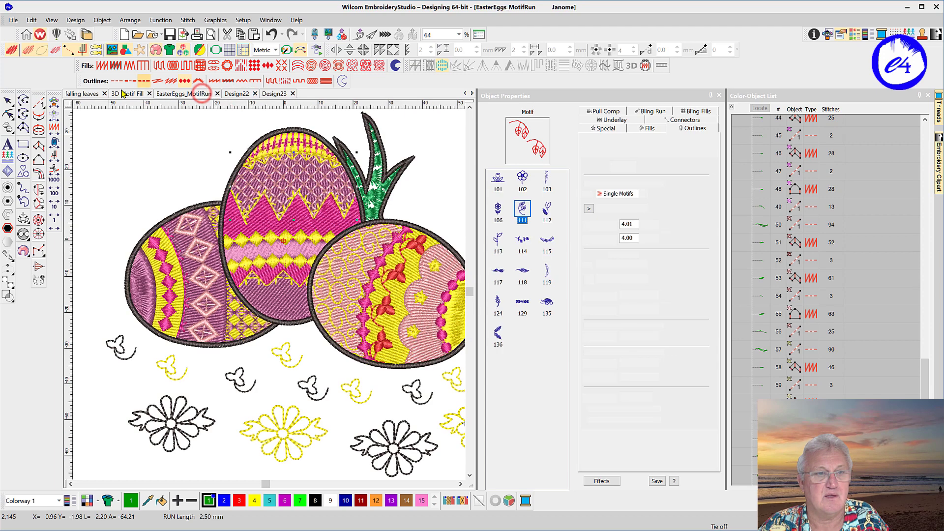
left_click(82, 93)
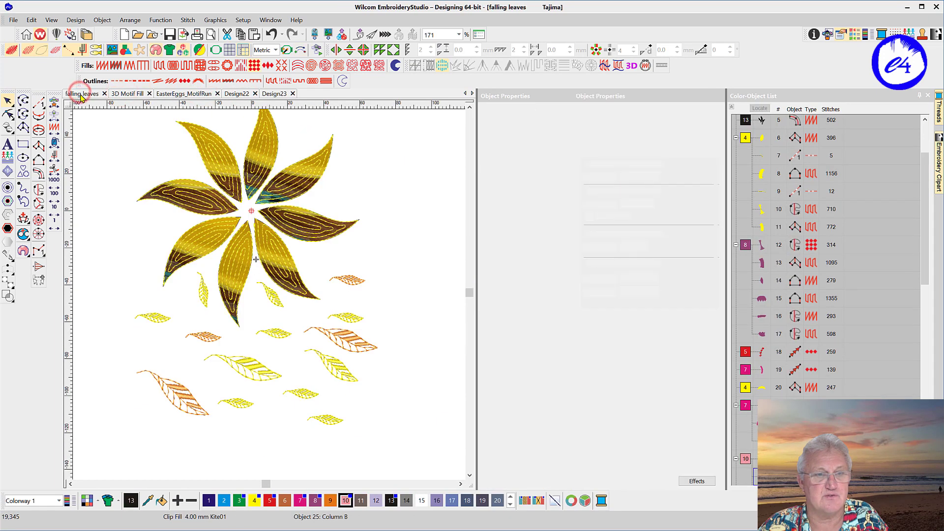